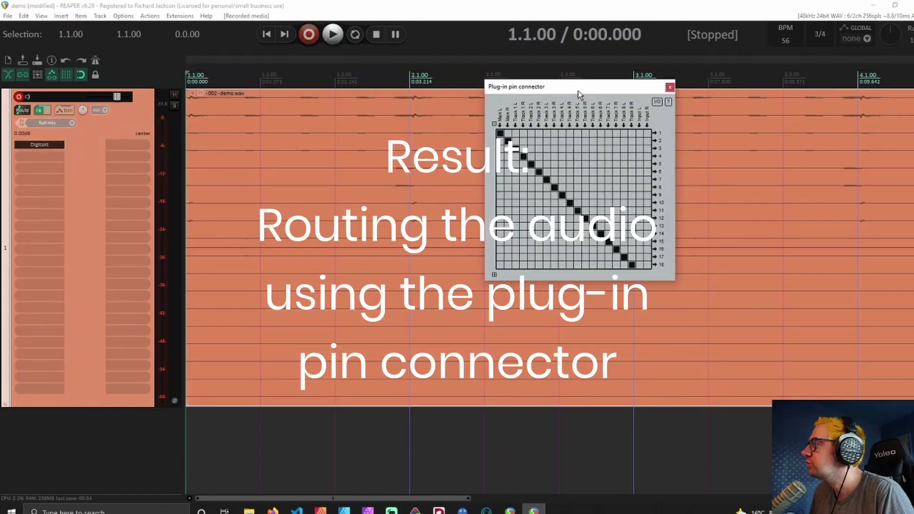
- Move the Digitakt plug-in pin connector window into clear view
drag(578, 91, 566, 69)
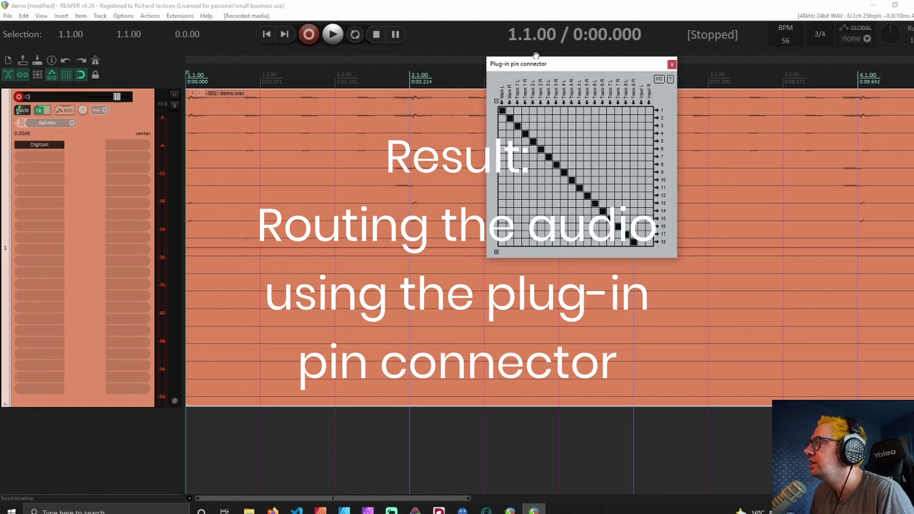
drag(538, 65, 423, 106)
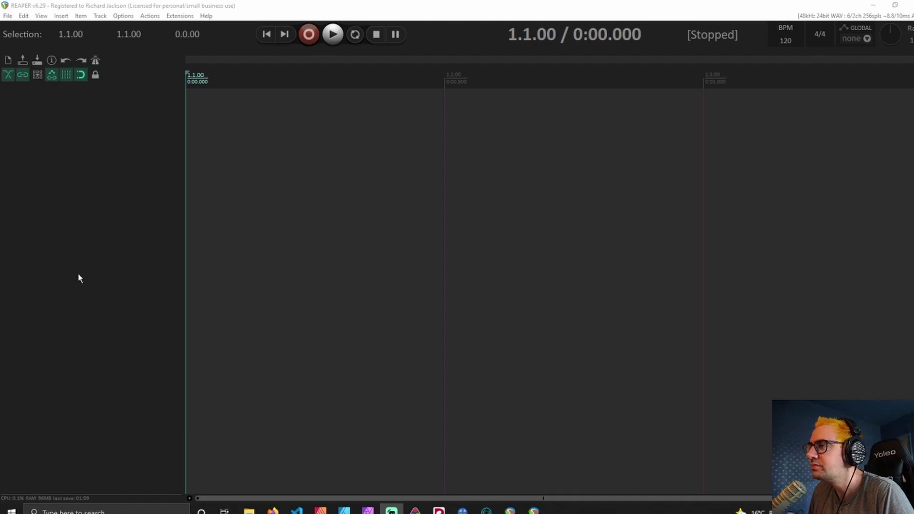
- Add track 1 and load VSTi: Digitakt onto it, found by filtering for 'digitakt'
click(79, 274)
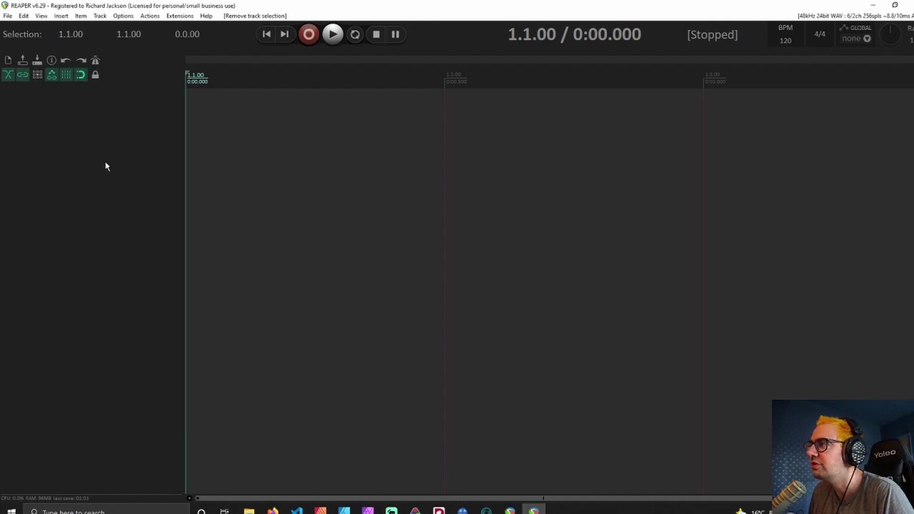
double_click(107, 145)
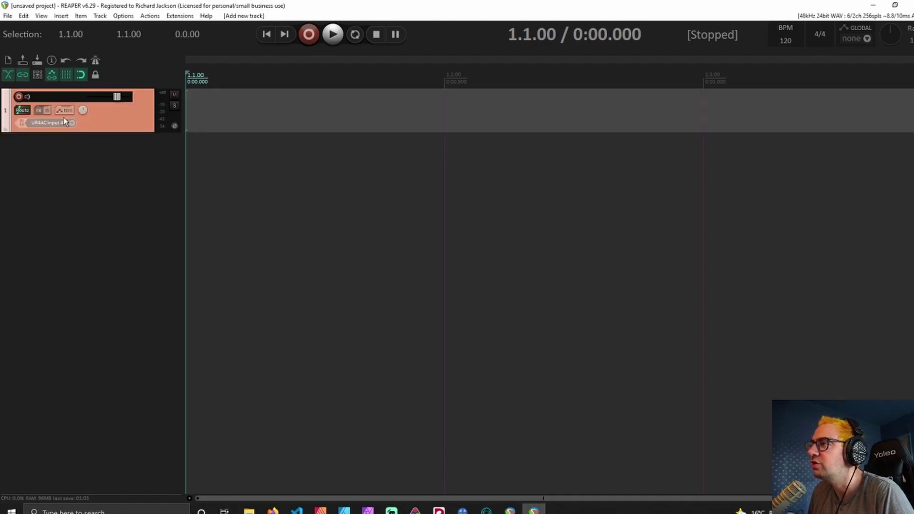
click(42, 111)
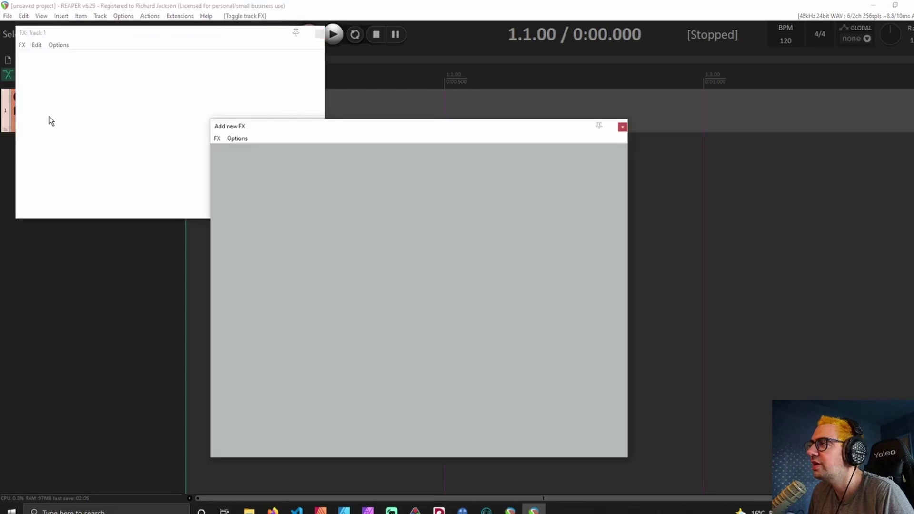
text(digit)
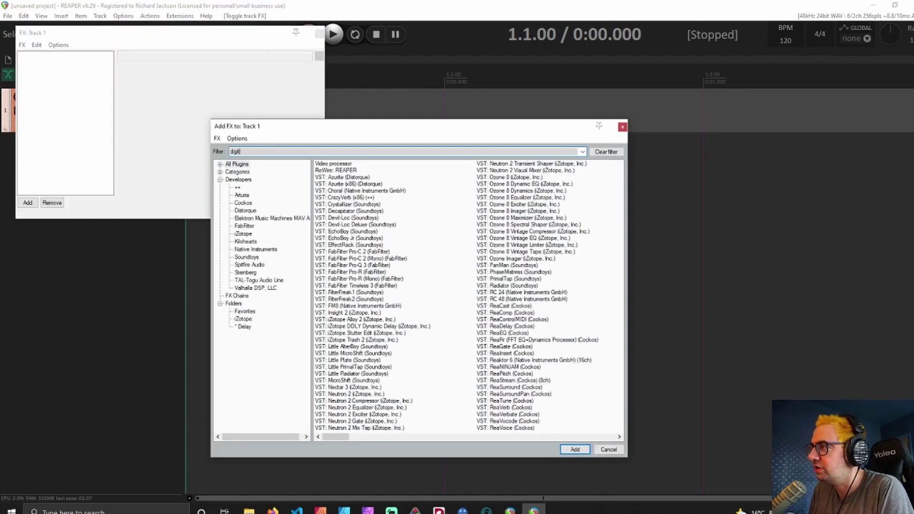
text(akt)
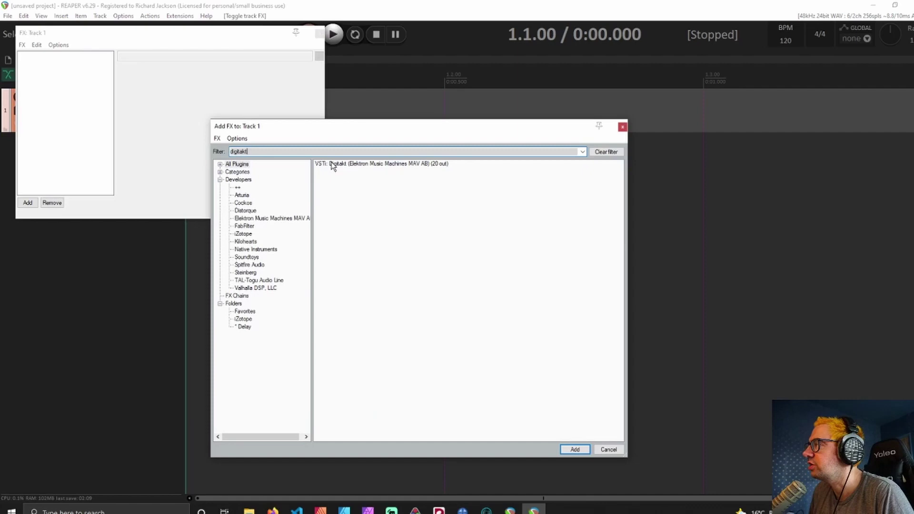
double_click(332, 164)
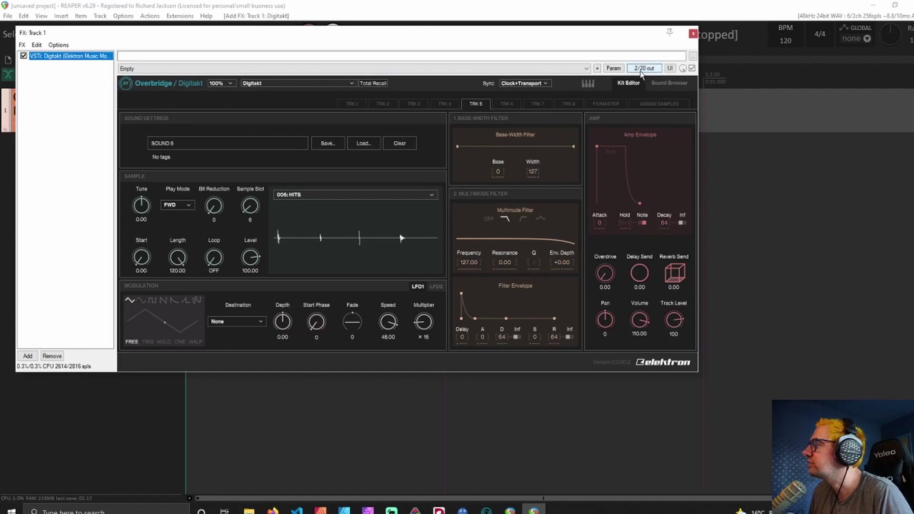
- Route the Digitakt outputs one-to-one onto 18 track channels in the pin connector, then close it
click(642, 68)
drag(668, 85, 301, 156)
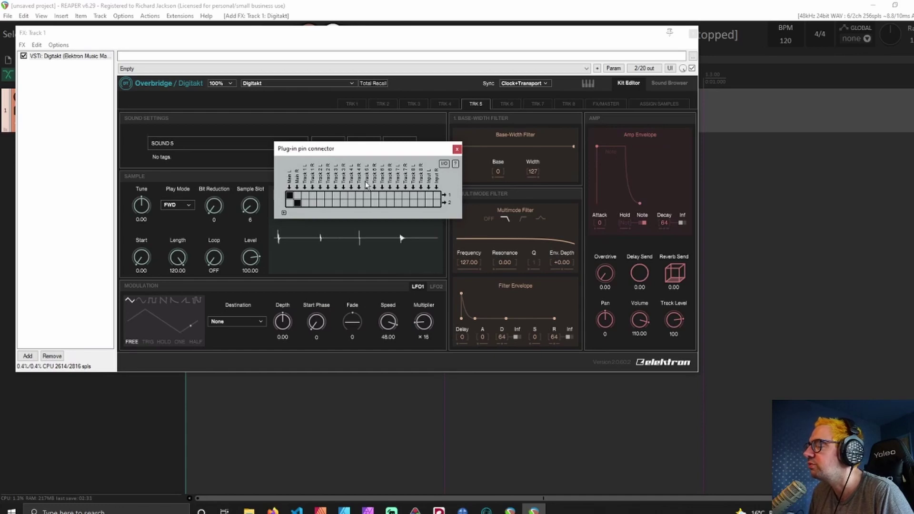
click(284, 214)
click(284, 229)
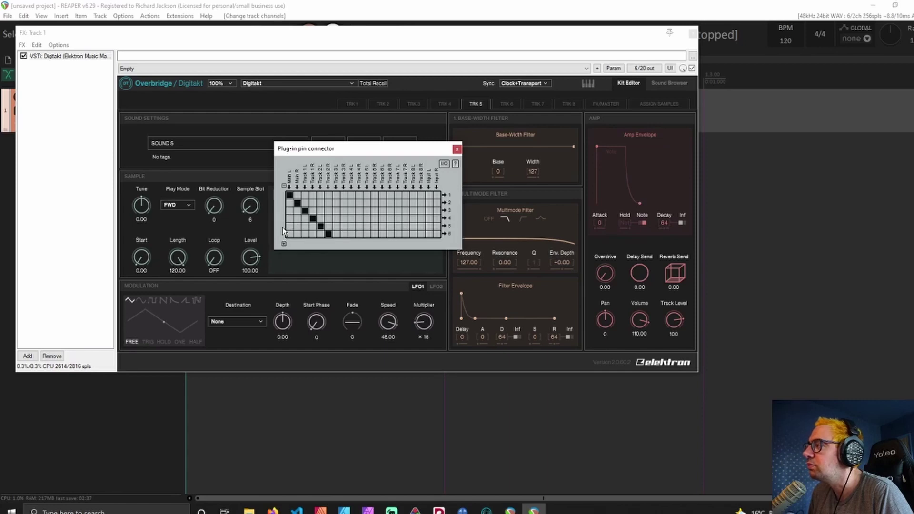
click(284, 244)
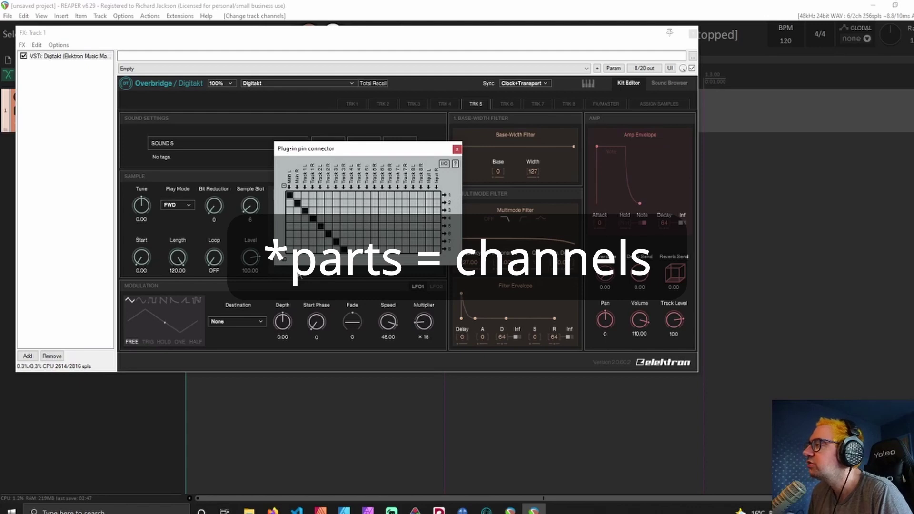
click(284, 259)
click(284, 275)
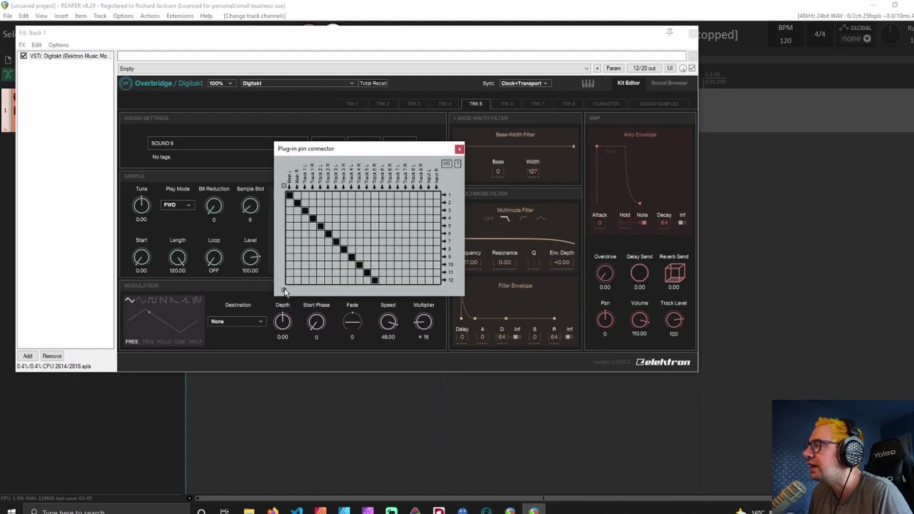
click(284, 291)
click(284, 306)
click(285, 314)
click(284, 321)
click(284, 328)
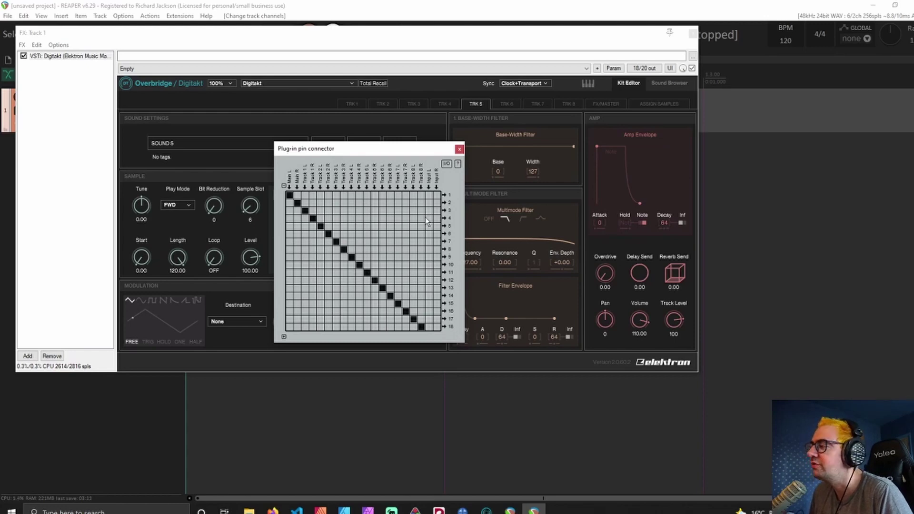
click(460, 149)
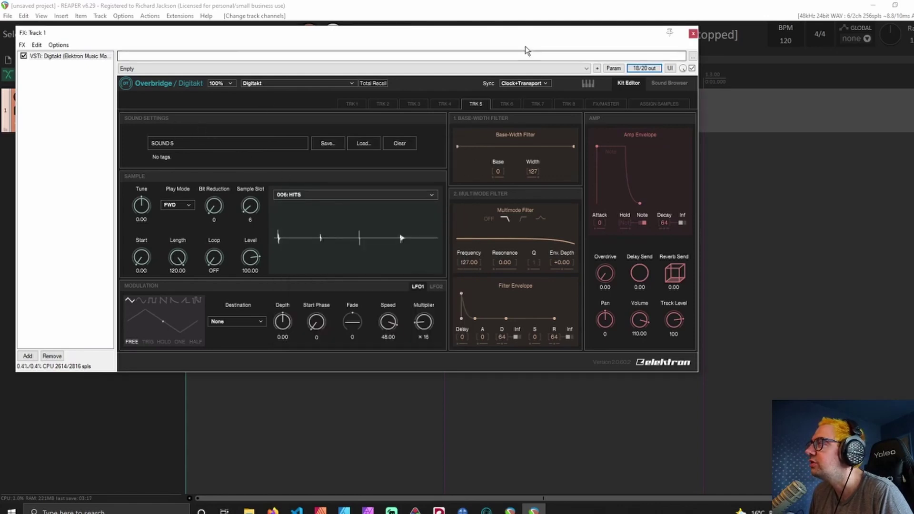
- Close the FX window and set track 1's input to None
click(693, 33)
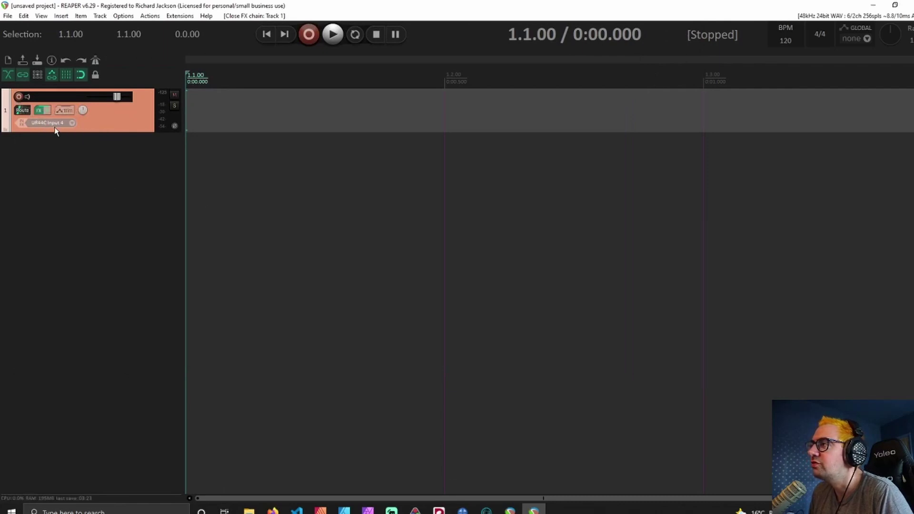
click(71, 124)
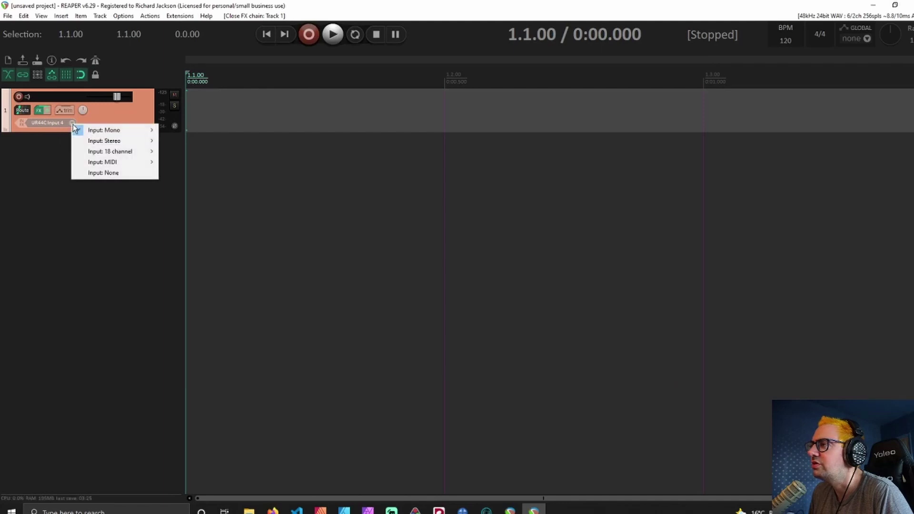
click(112, 174)
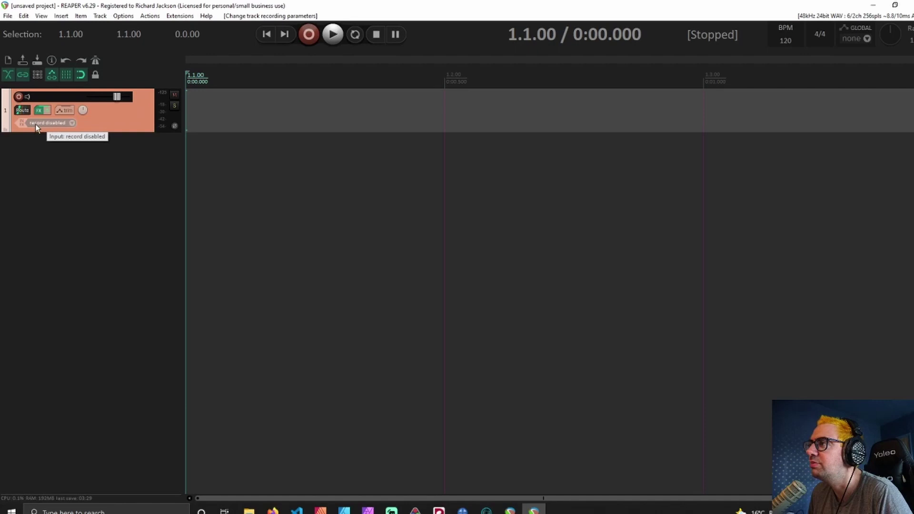
- Set track 1 to Record: output (multichannel) and arm it for recording
right_click(19, 98)
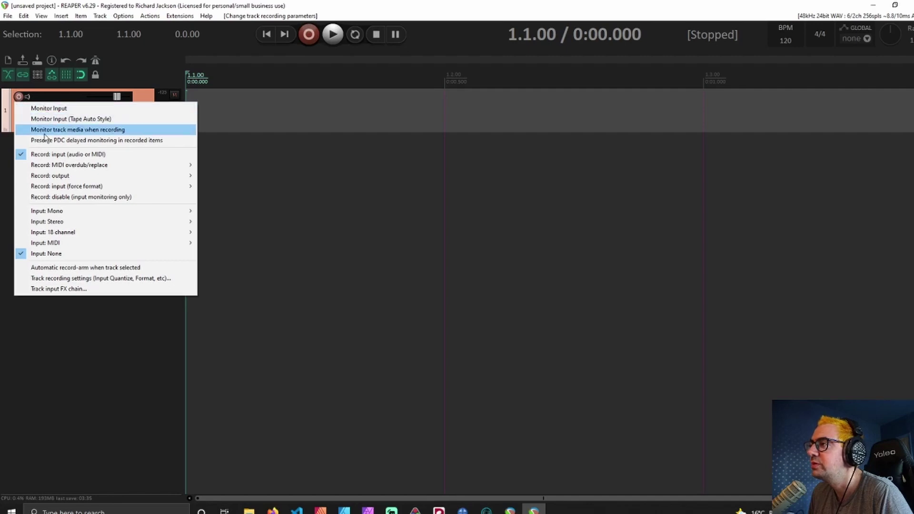
mouse_move(100, 177)
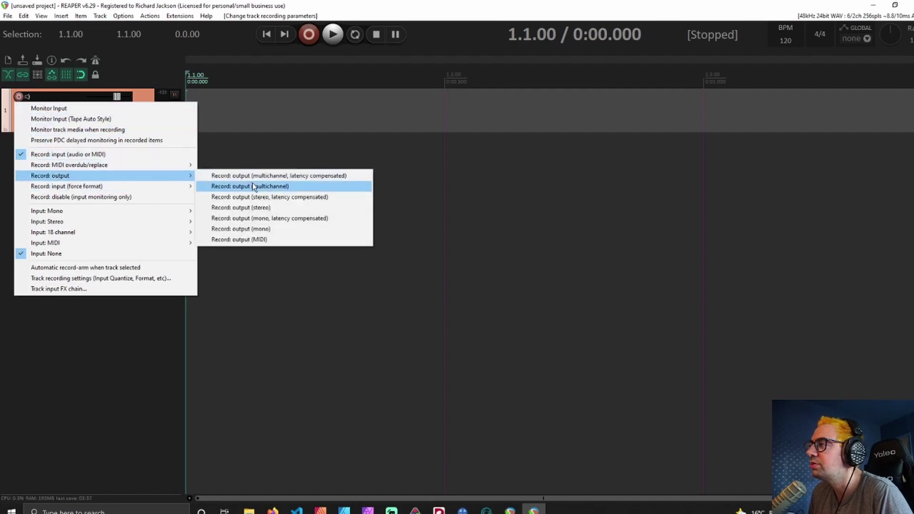
click(296, 191)
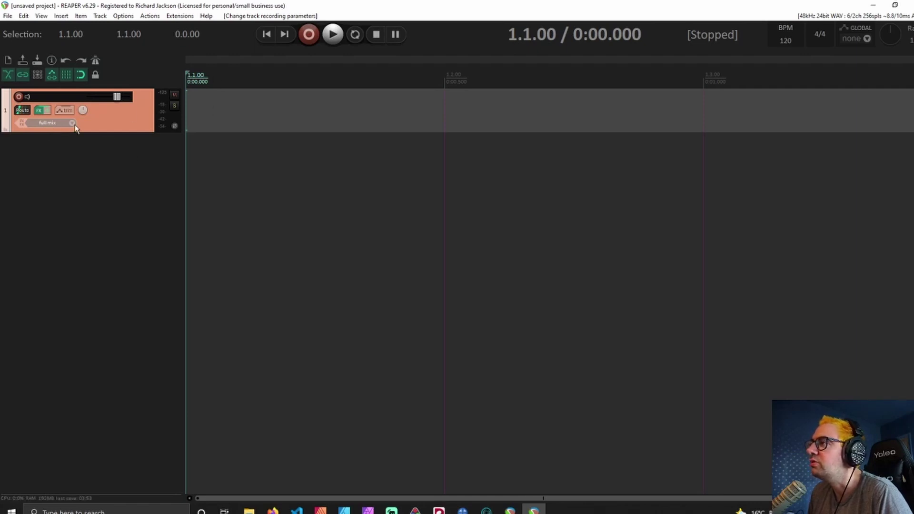
click(18, 96)
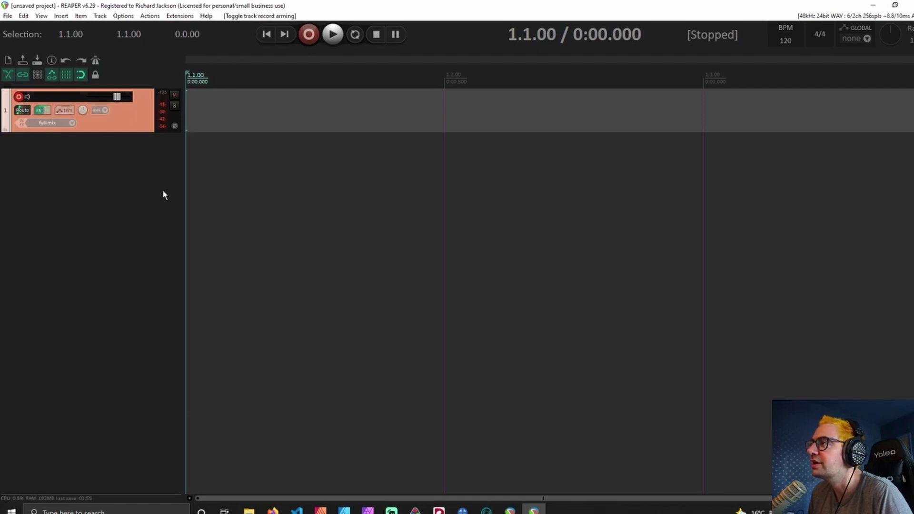
- Make a brief test recording, then set the project tempo to 56 BPM
click(309, 34)
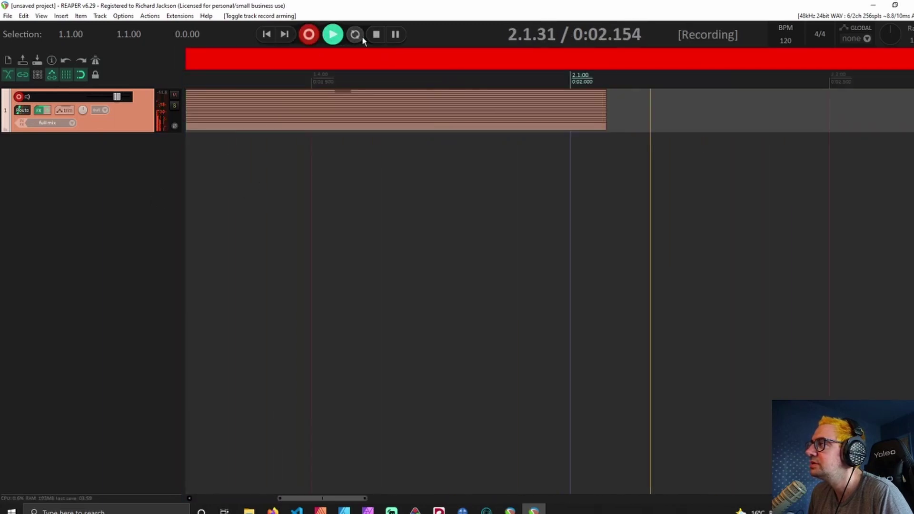
click(374, 35)
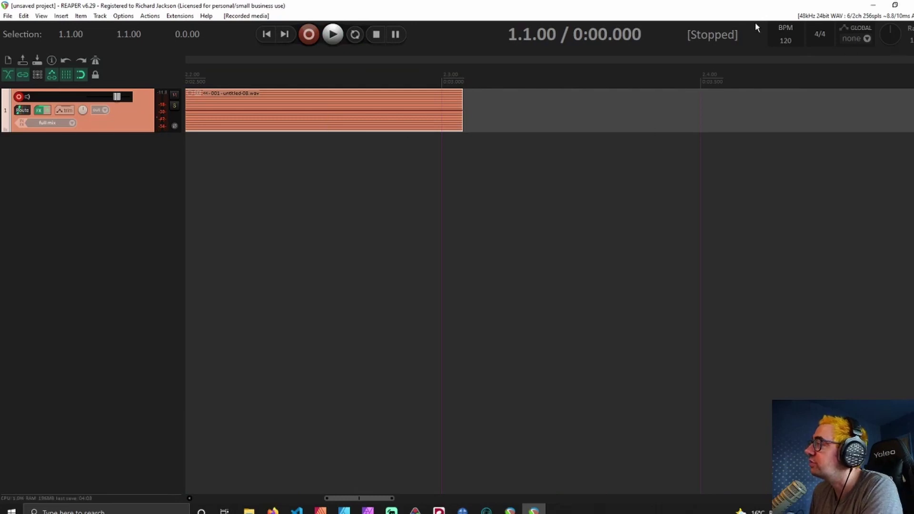
click(782, 39)
text(56)
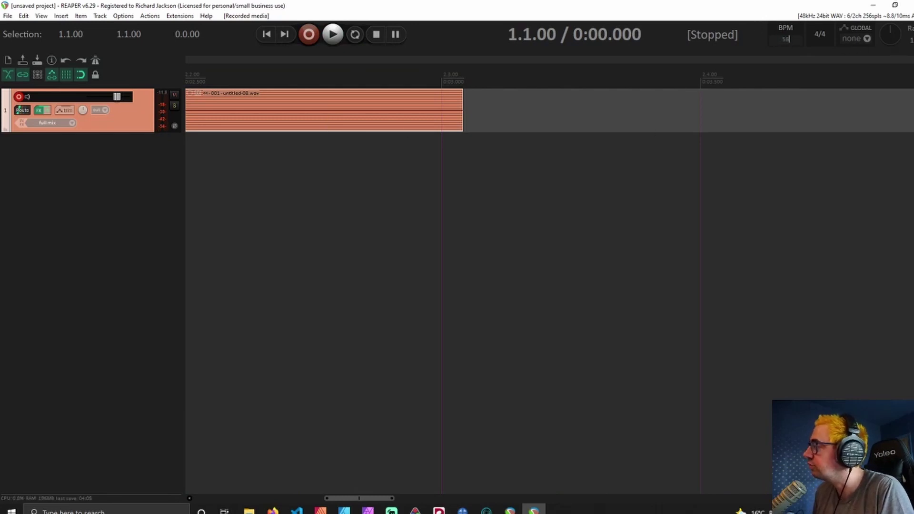
key(Return)
- Delete the test take and return to the project start
click(280, 136)
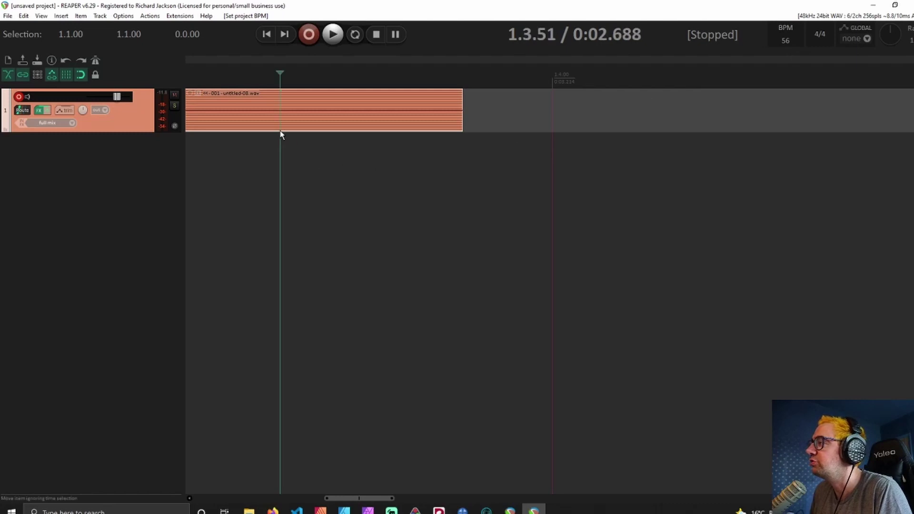
key(Delete)
key(Home)
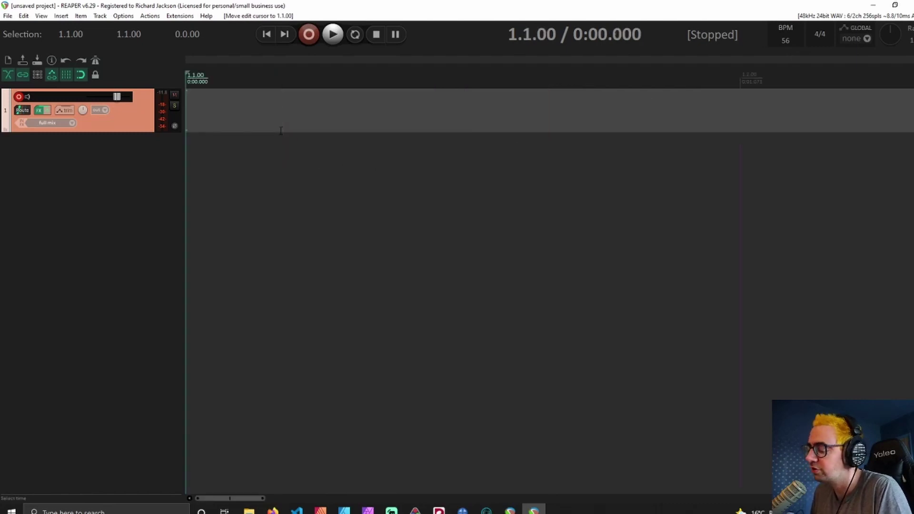
scroll(281, 130, down, 6)
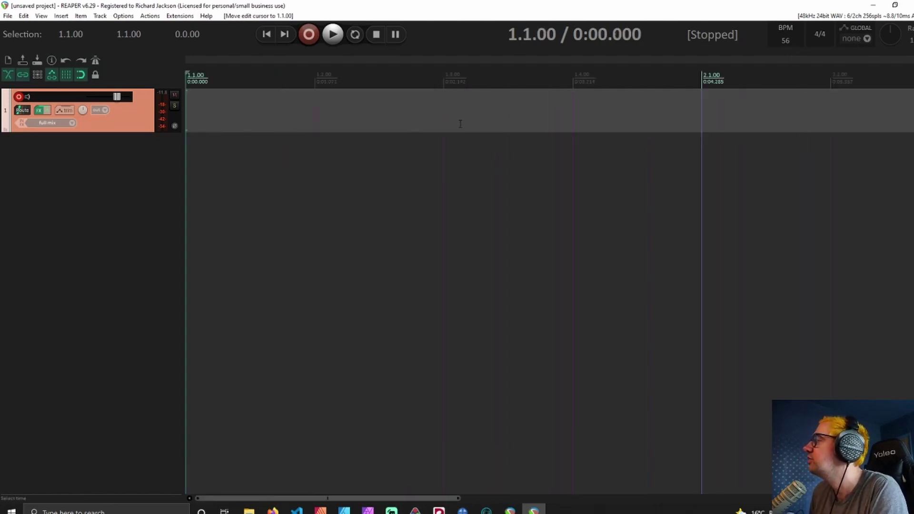
scroll(460, 124, down, 3)
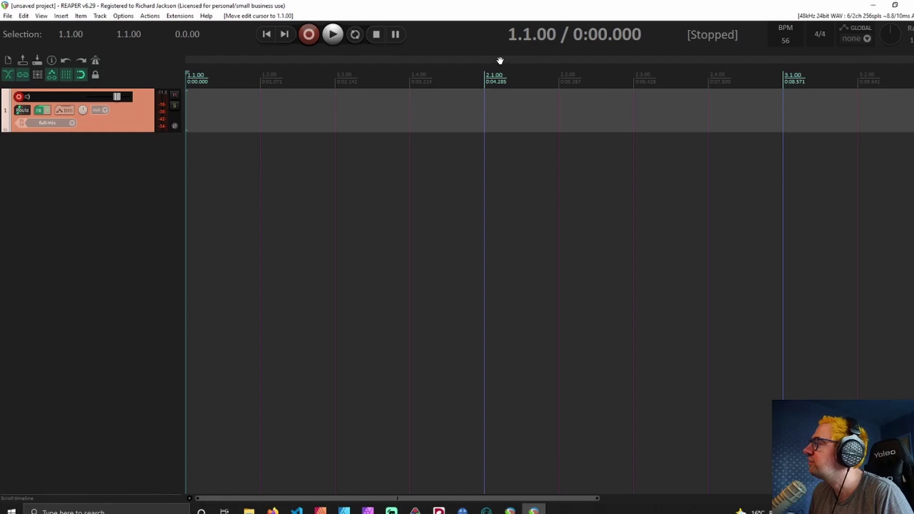
- Change the project time signature to 3/4
double_click(818, 34)
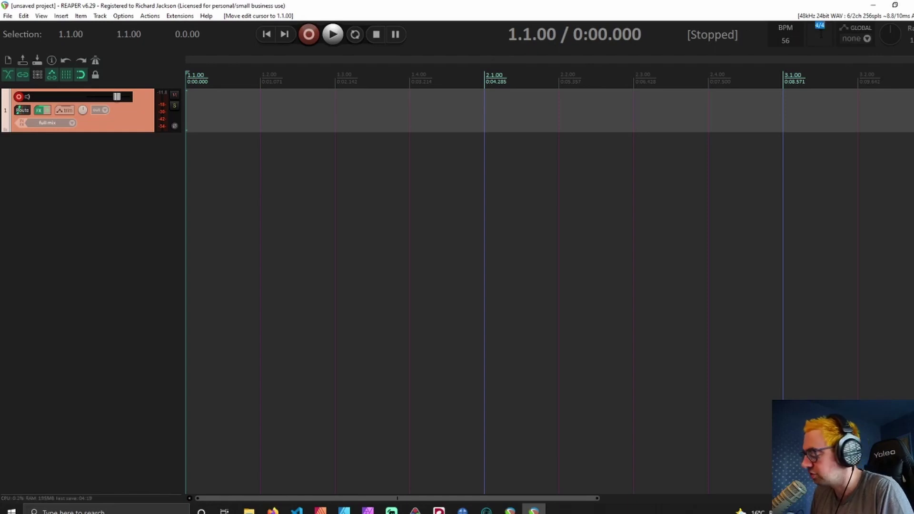
text(3/4)
key(Return)
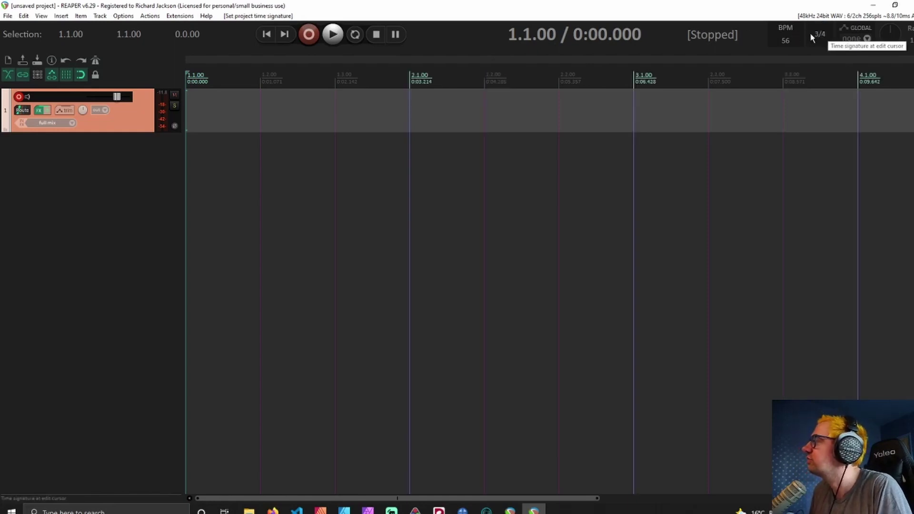
- Save the project as demo and record a multichannel take onto track 1
key(ctrl+s)
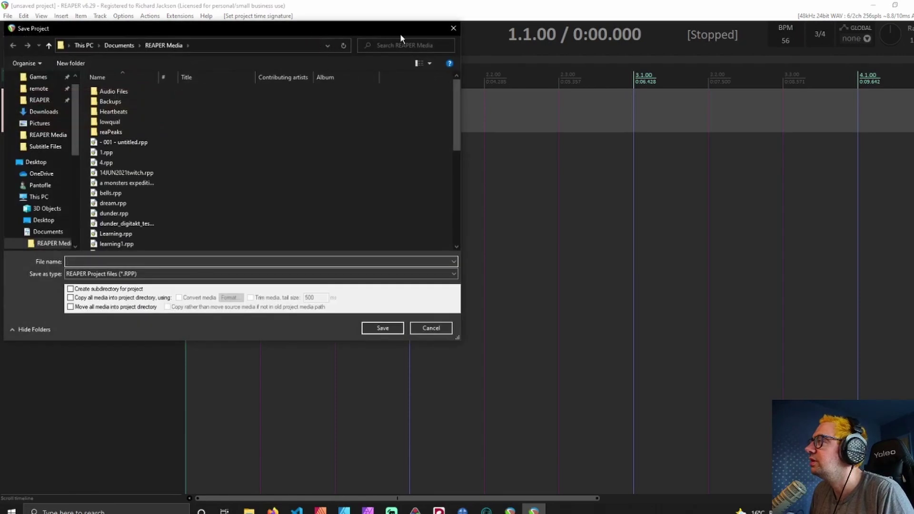
key(Return)
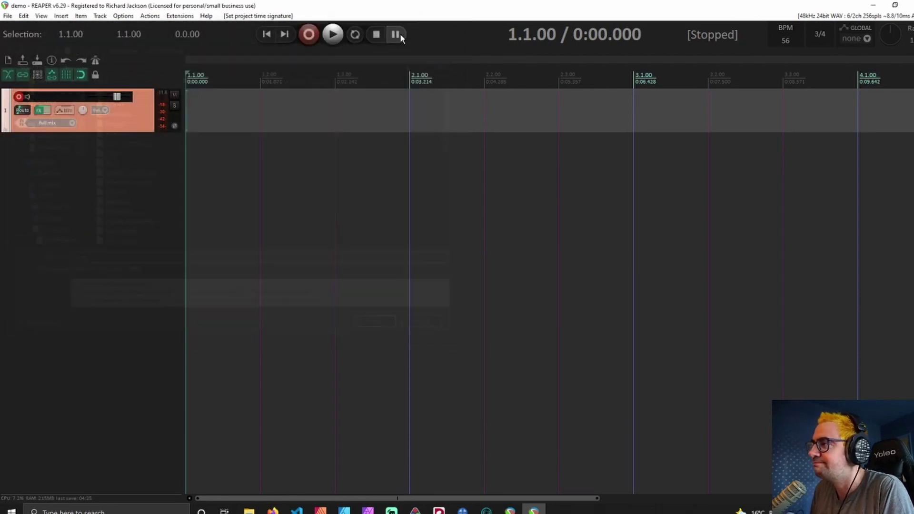
click(309, 35)
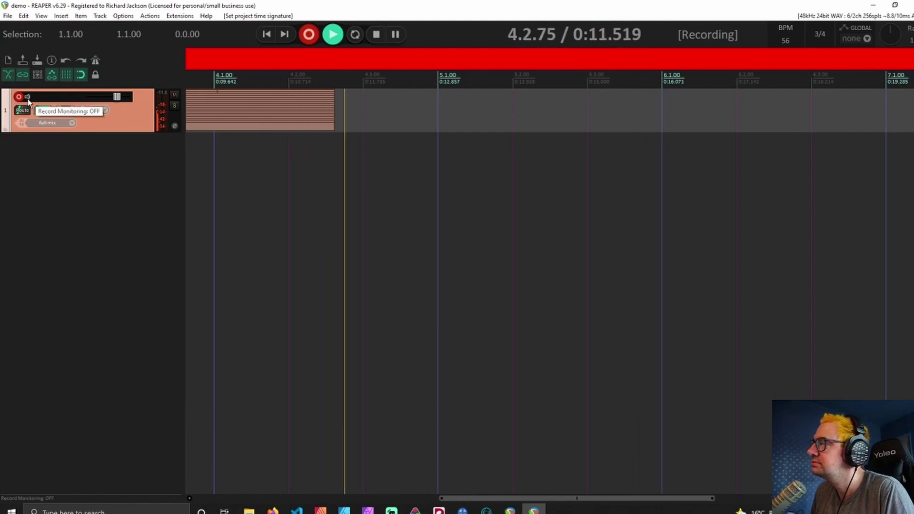
key(space)
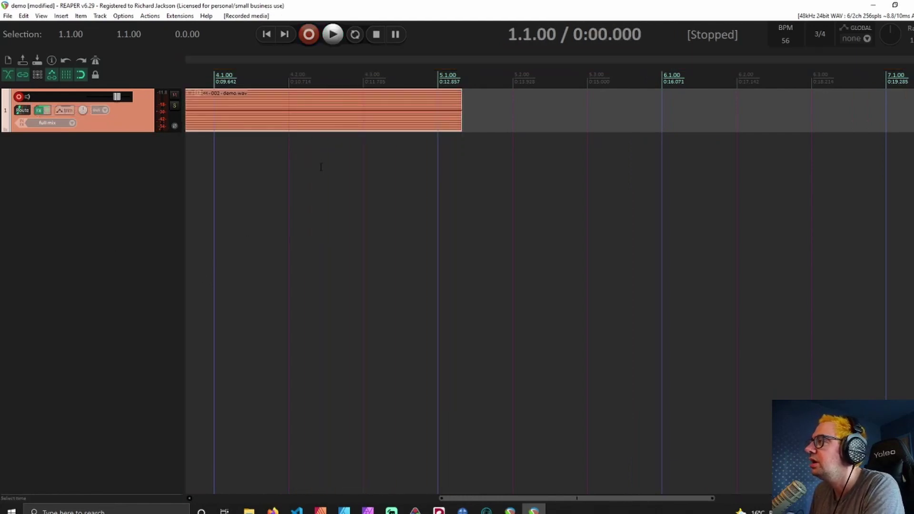
- Enlarge track 1 to show every channel lane and reopen the Digitakt plug-in window
key(Home)
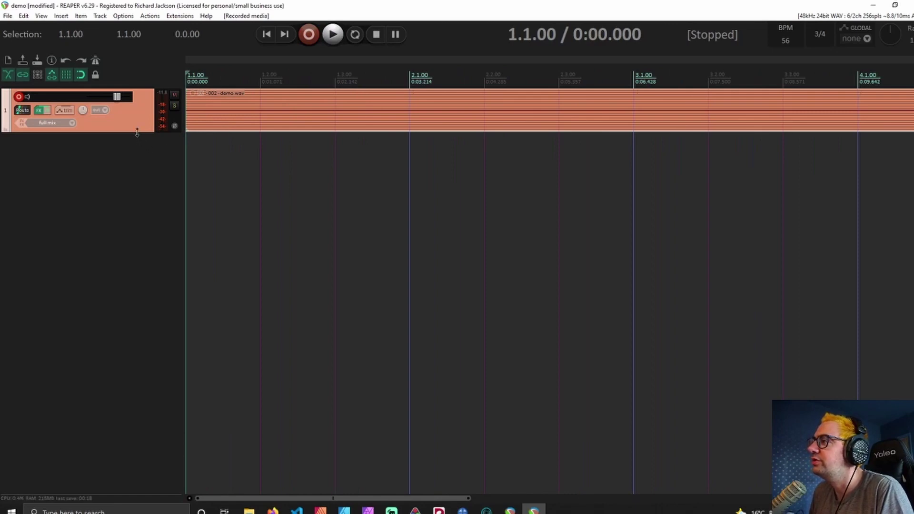
drag(137, 133, 119, 405)
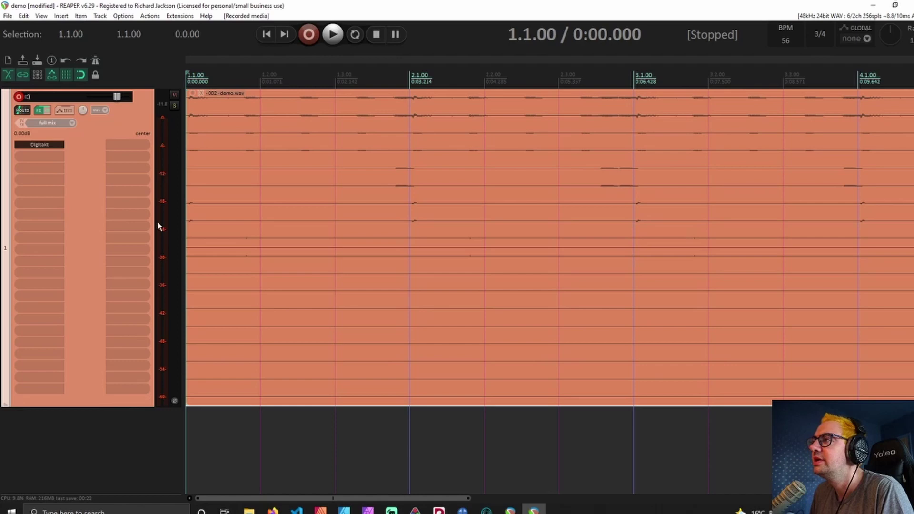
click(41, 111)
drag(361, 35, 248, 208)
click(457, 233)
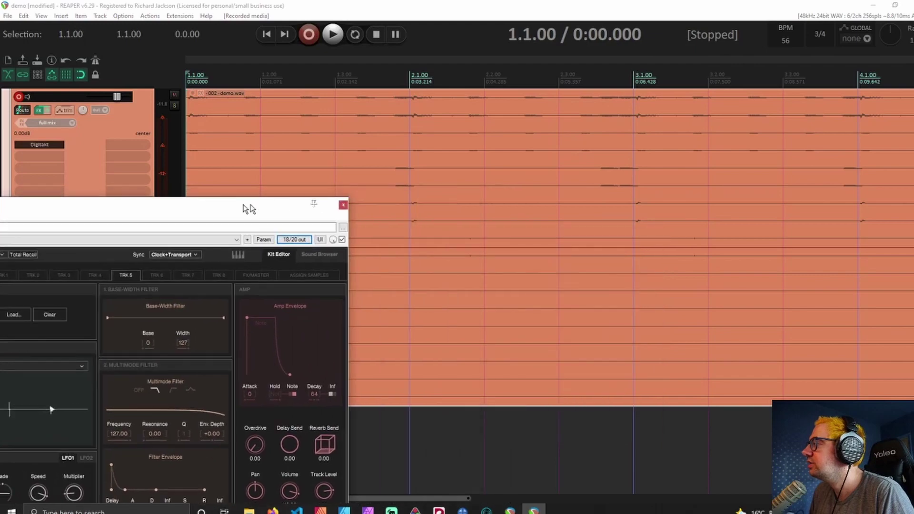
click(343, 205)
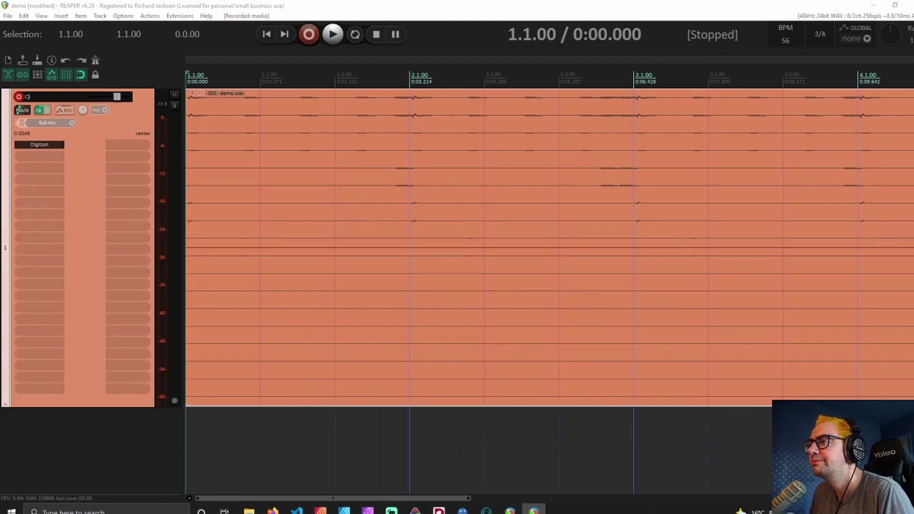
drag(110, 223, 581, 69)
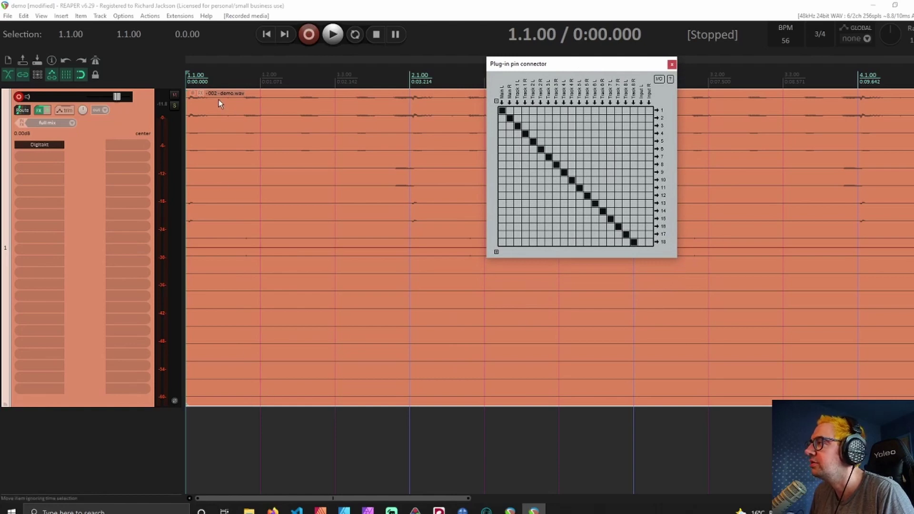
drag(539, 68, 425, 110)
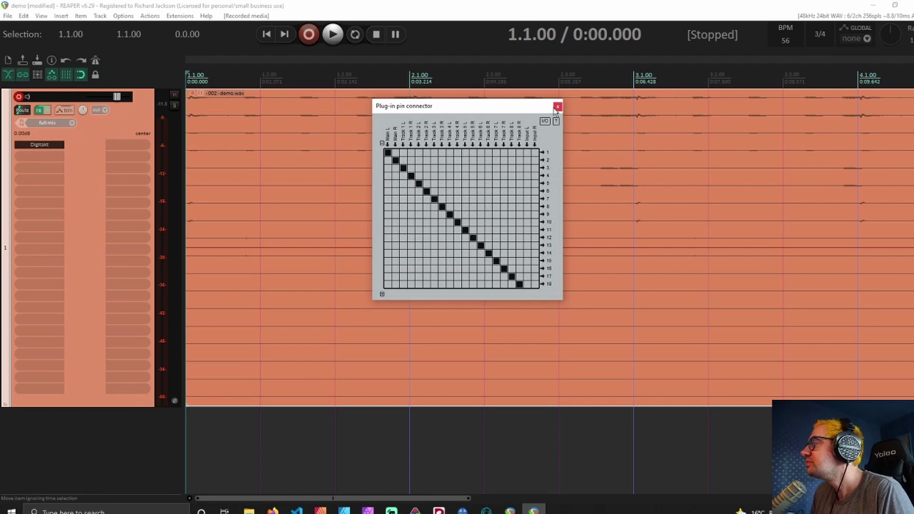
drag(553, 108, 750, 127)
- Bypass track 1's Digitakt plug-in and play the recorded take without it
click(751, 126)
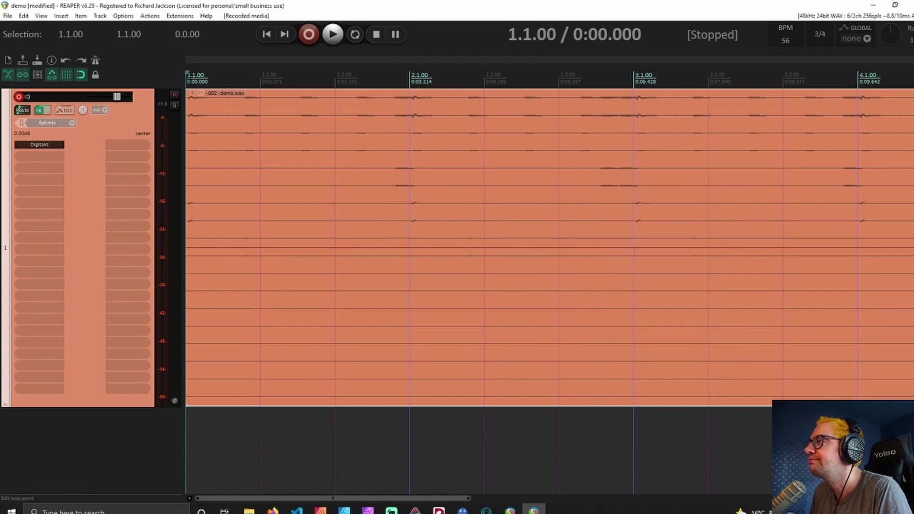
key(space)
key(space)
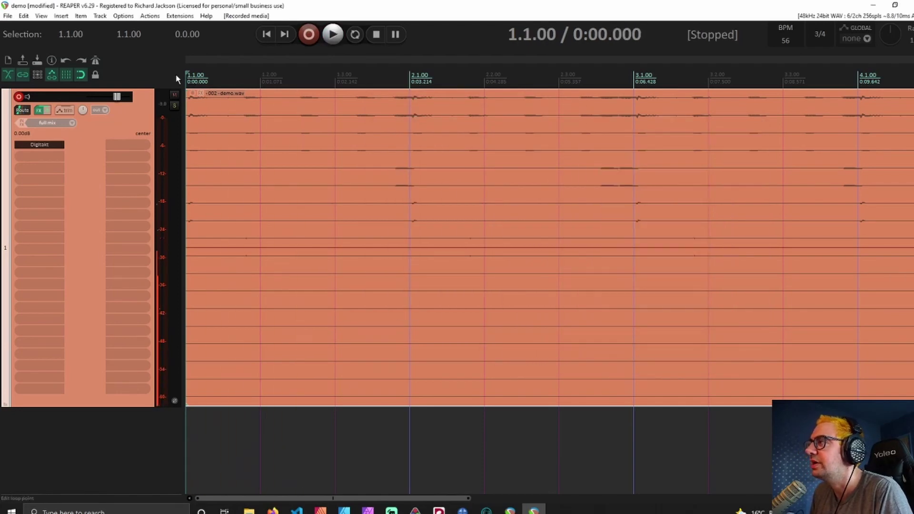
click(49, 110)
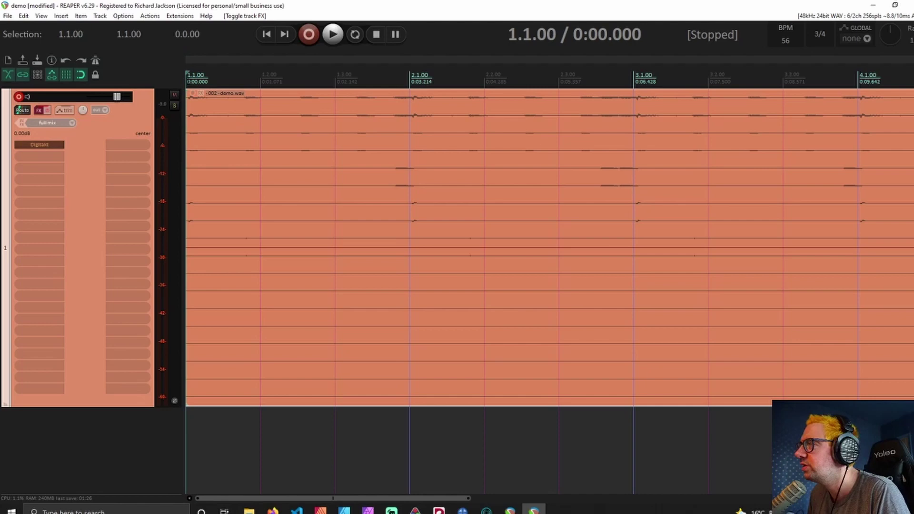
key(space)
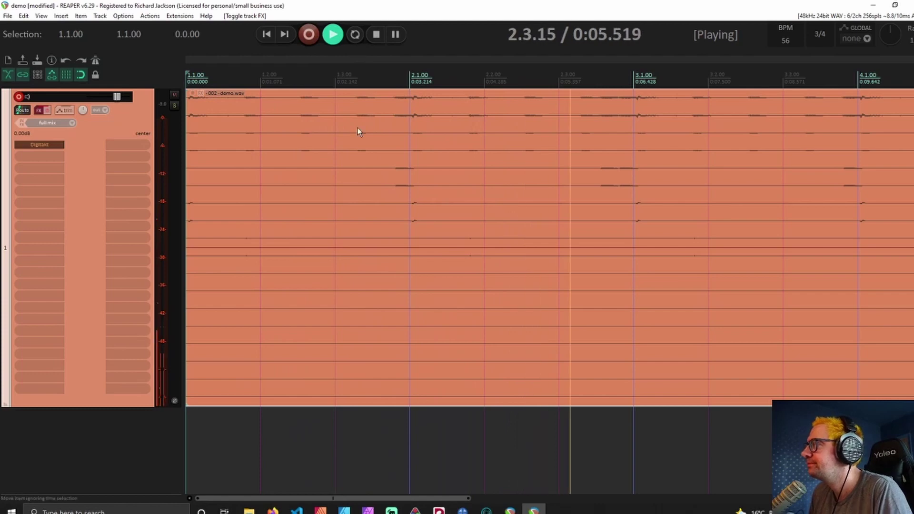
key(space)
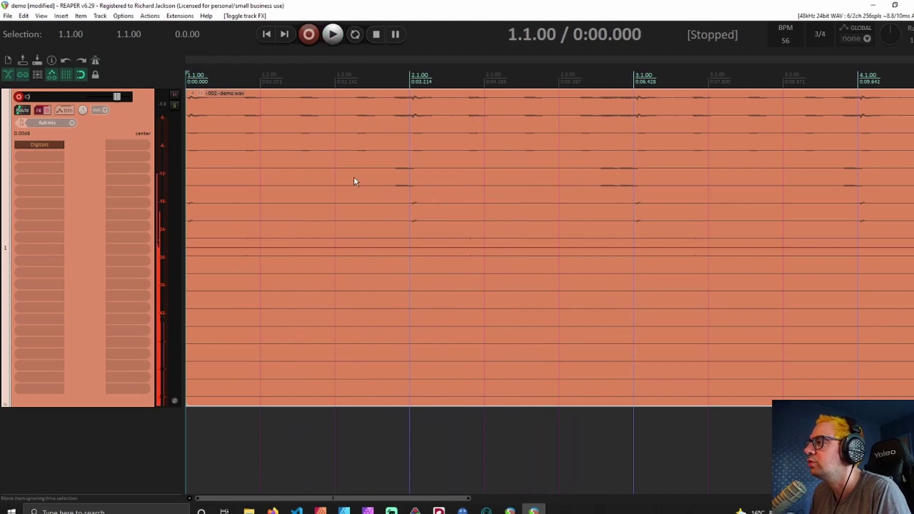
- Set the 002-demo.wav take's channel mode to Stereo 3/4 and listen to it
right_click(212, 114)
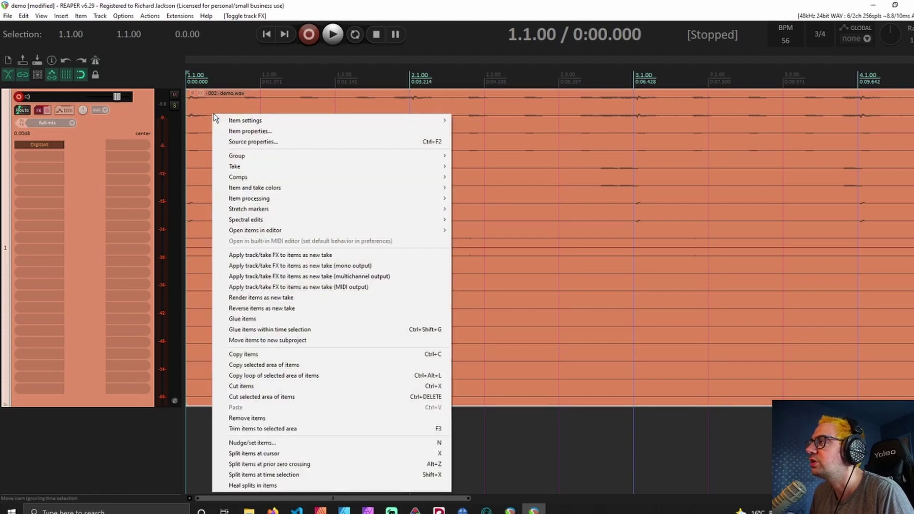
mouse_move(239, 121)
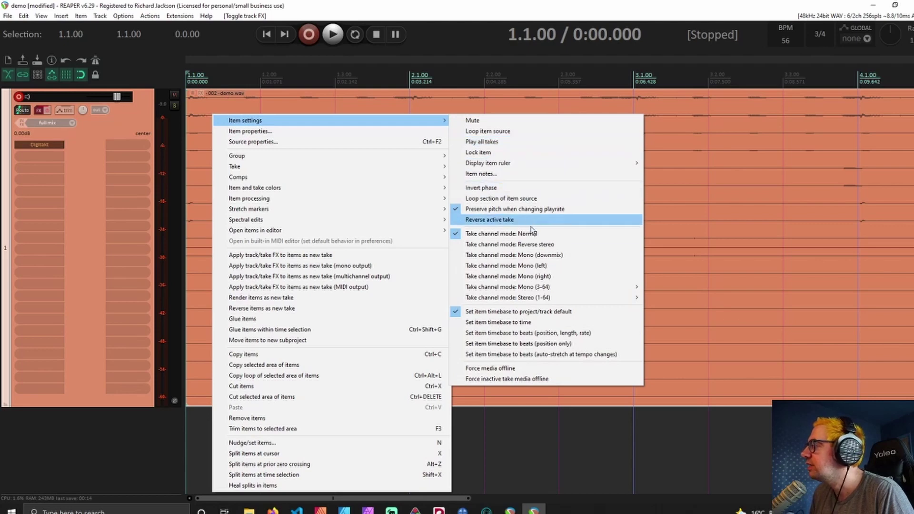
mouse_move(545, 299)
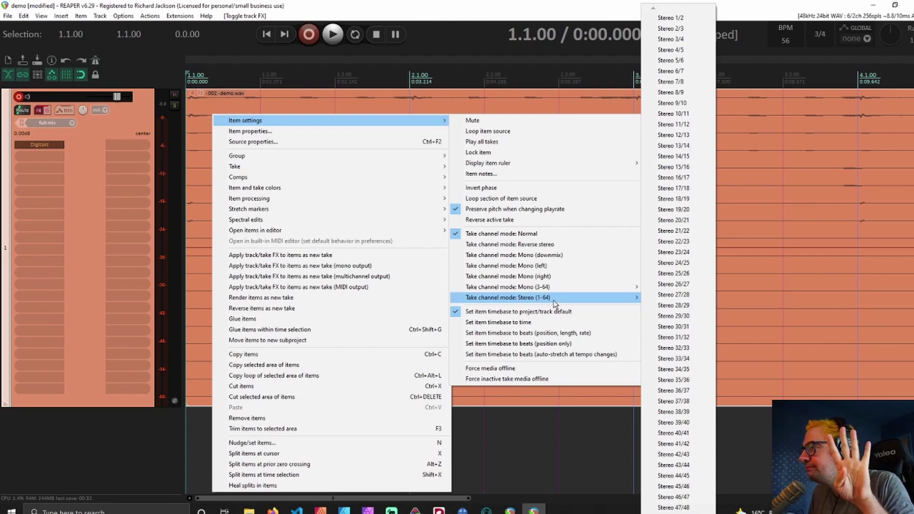
click(687, 38)
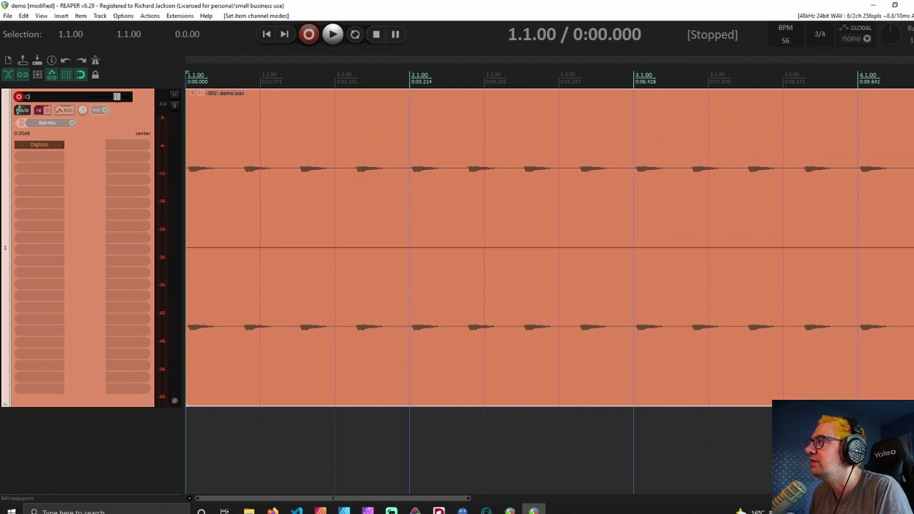
key(space)
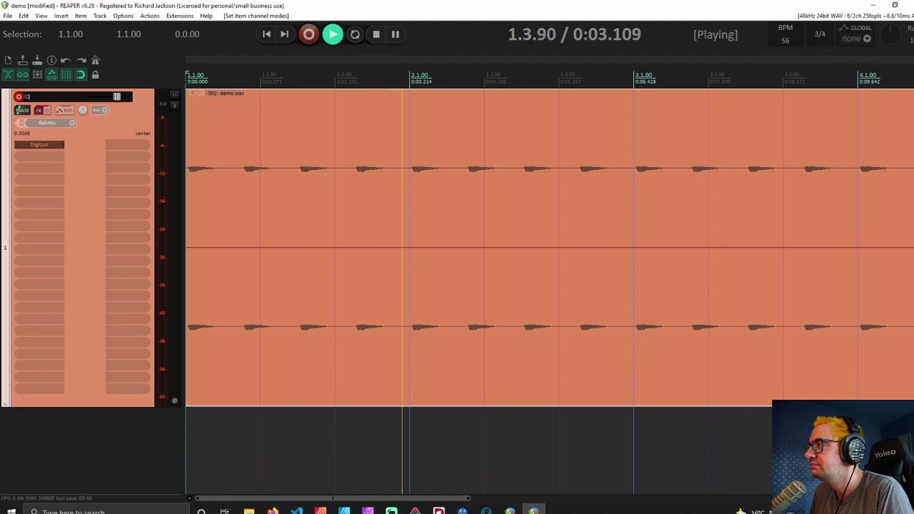
key(space)
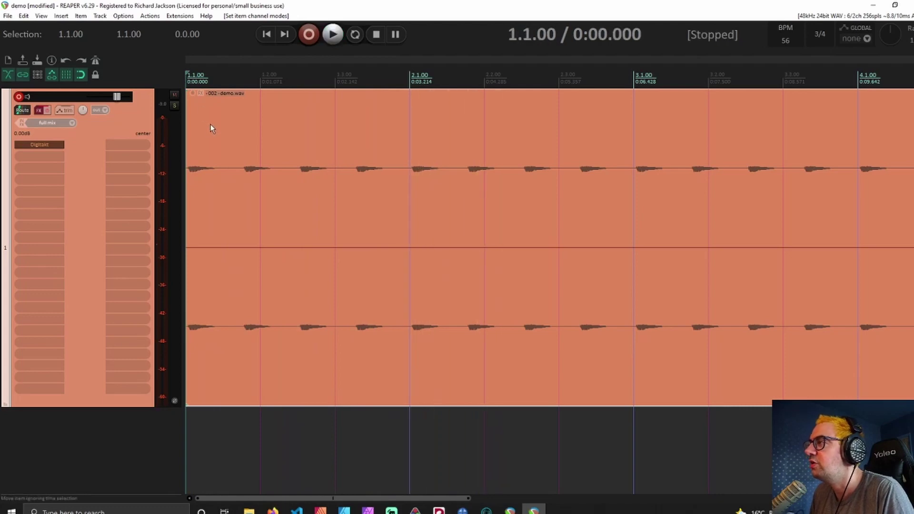
right_click(212, 125)
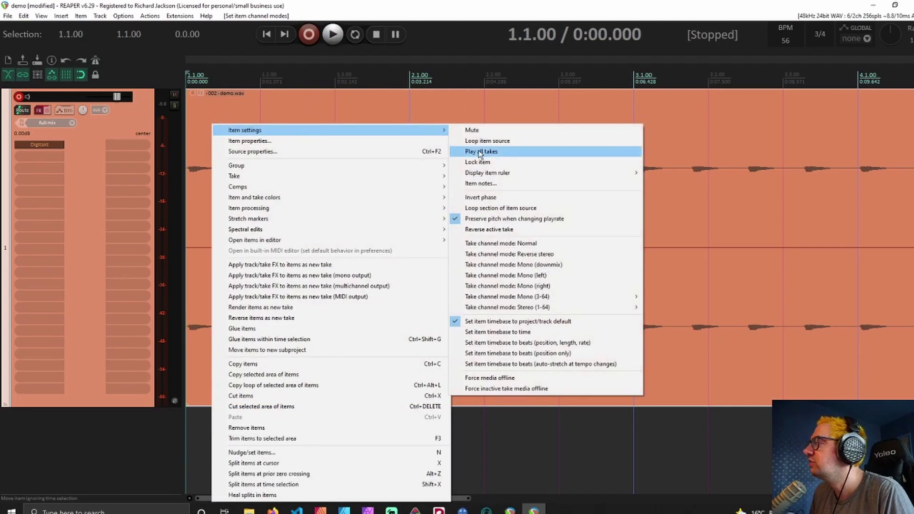
- Switch the take to Stereo 5/6 and listen to it
mouse_move(581, 307)
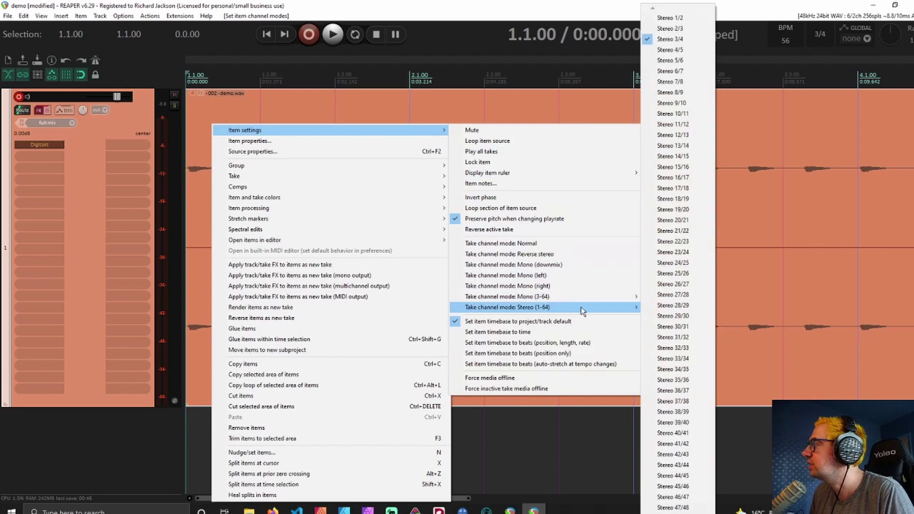
click(686, 58)
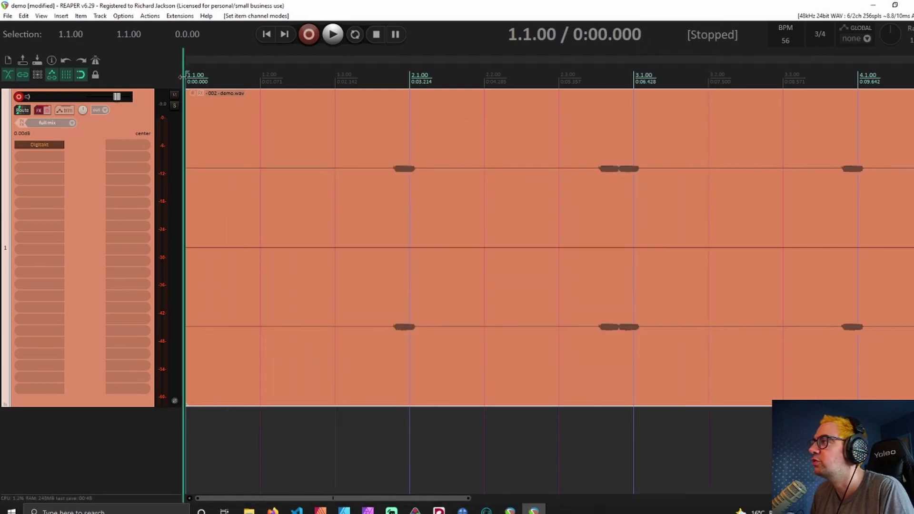
key(space)
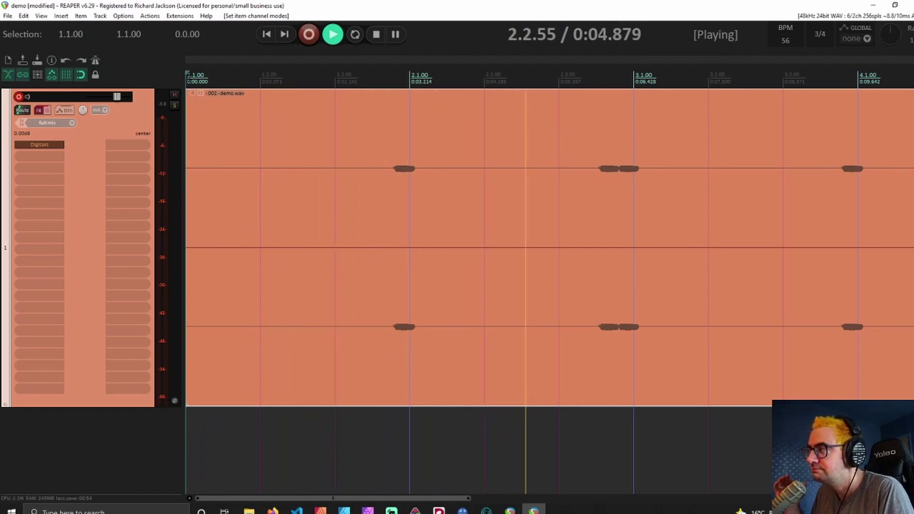
key(space)
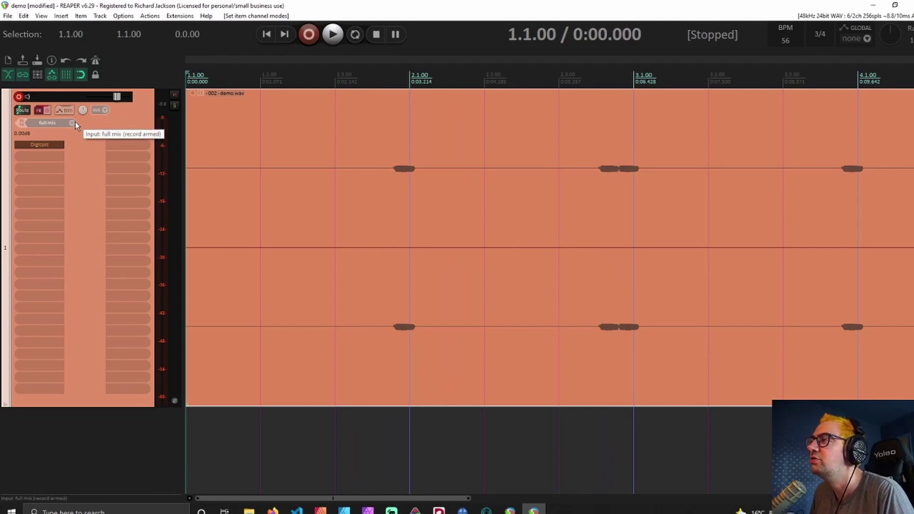
- Set the demo.wav take to Stereo 1/2 and play it from the start
right_click(251, 127)
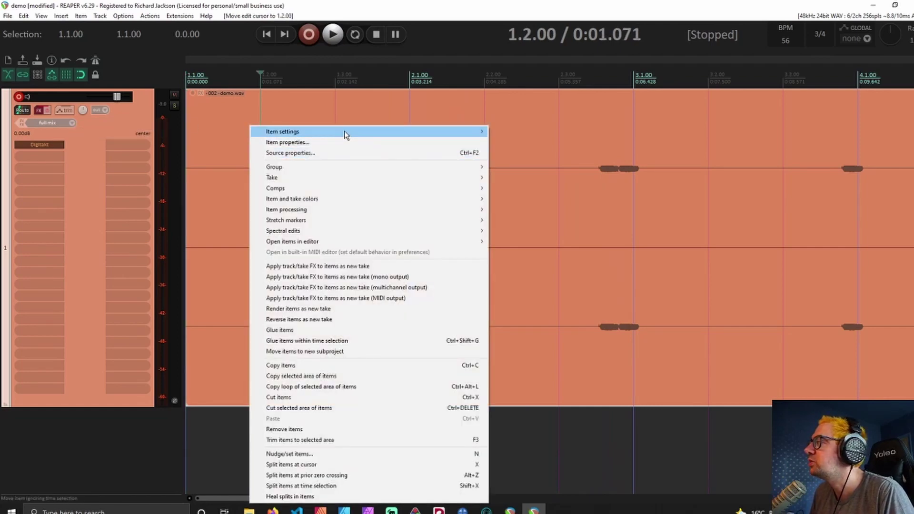
mouse_move(344, 132)
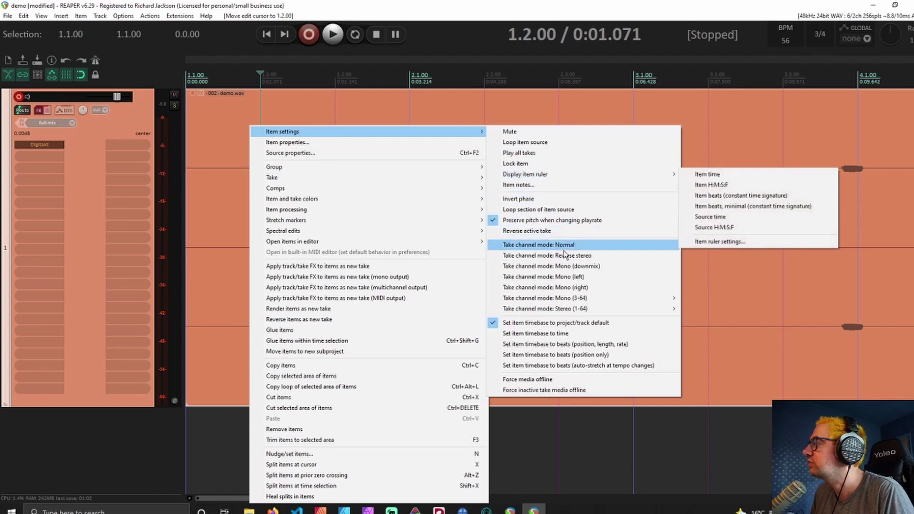
mouse_move(585, 310)
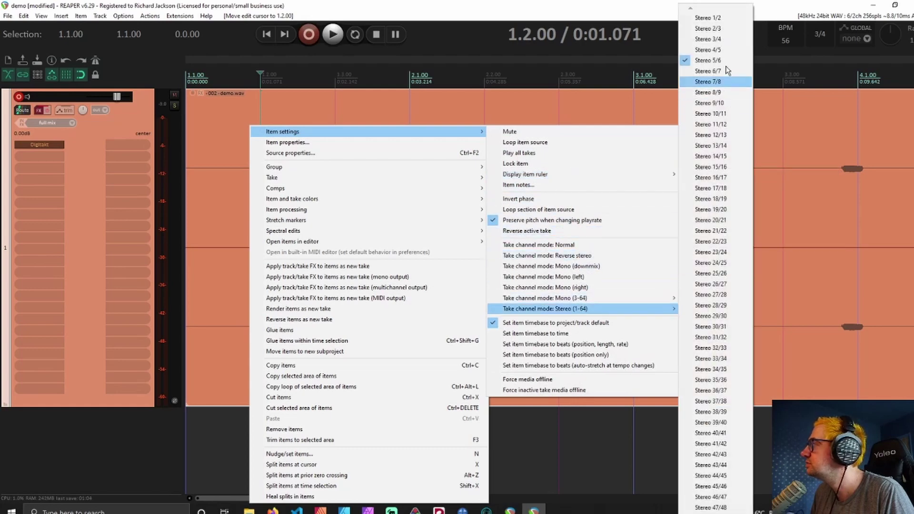
click(712, 19)
key(Home)
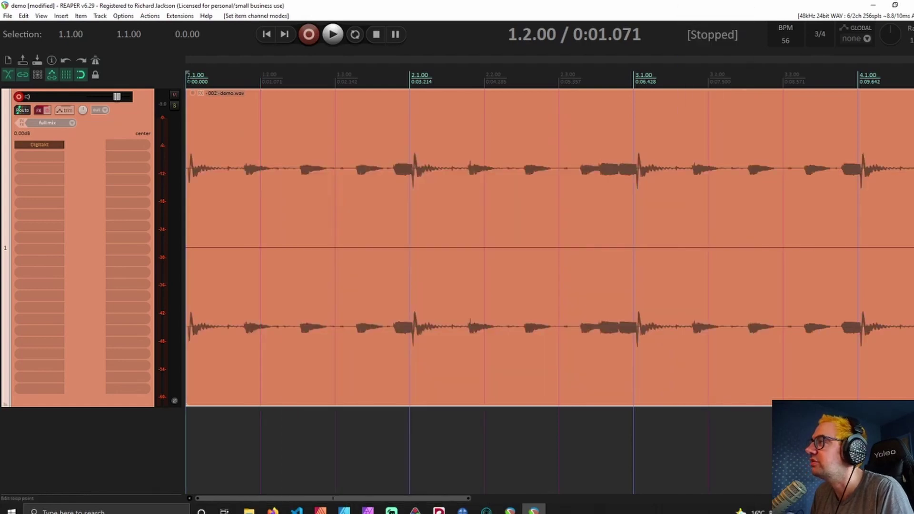
key(space)
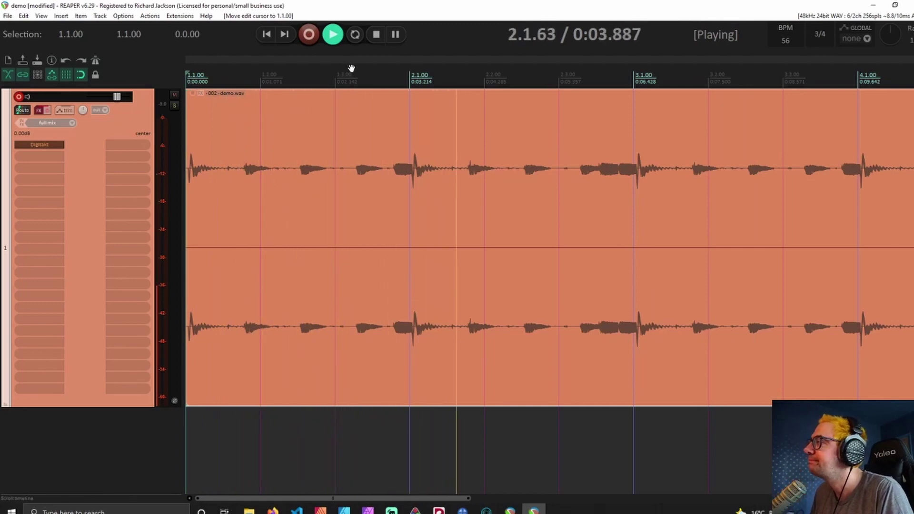
click(376, 42)
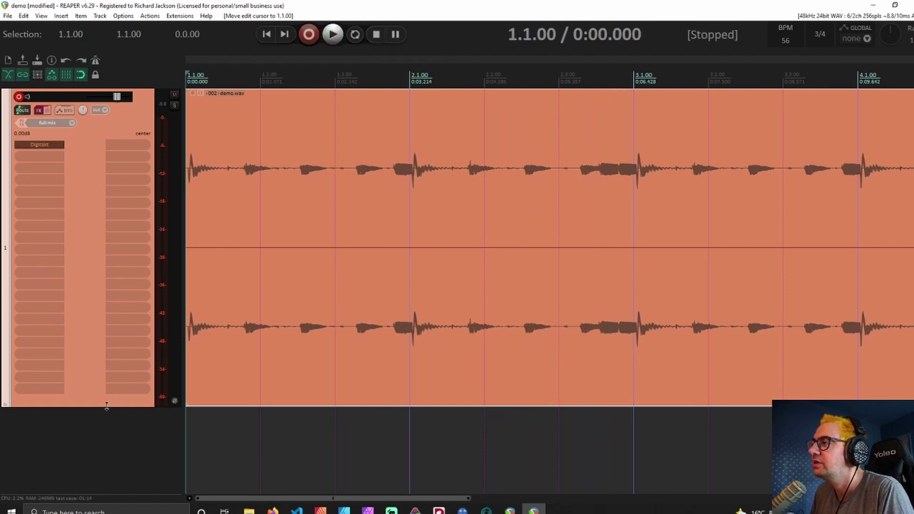
- Shrink track 1 and add four new tracks below it
drag(106, 405, 145, 152)
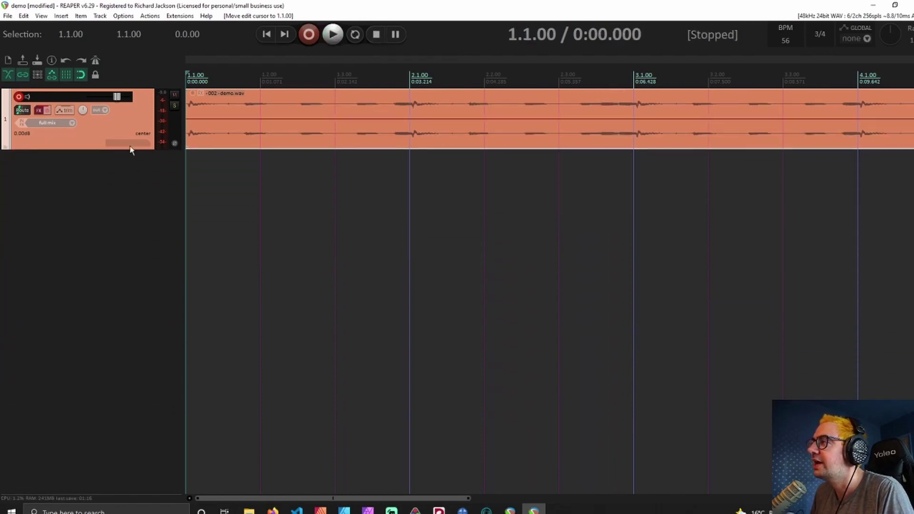
double_click(105, 167)
double_click(102, 220)
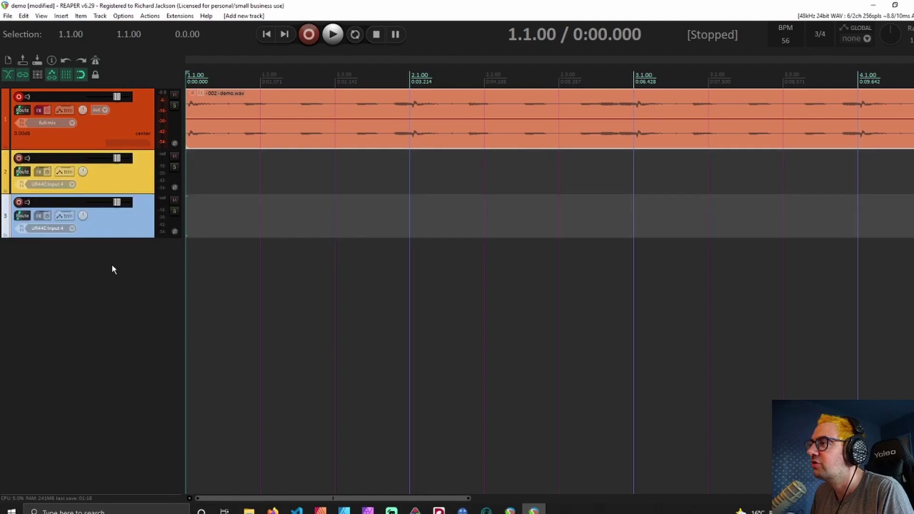
double_click(111, 264)
double_click(113, 310)
- Copy the demo.wav item onto tracks 2 through 5
click(130, 172)
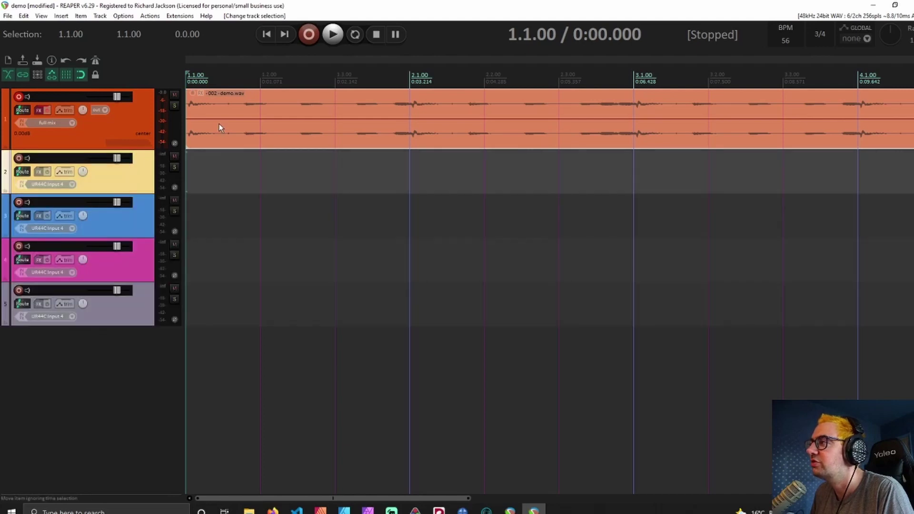
mouse_move(219, 123)
mouse_down()
mouse_move(212, 180)
mouse_move(214, 119)
mouse_up()
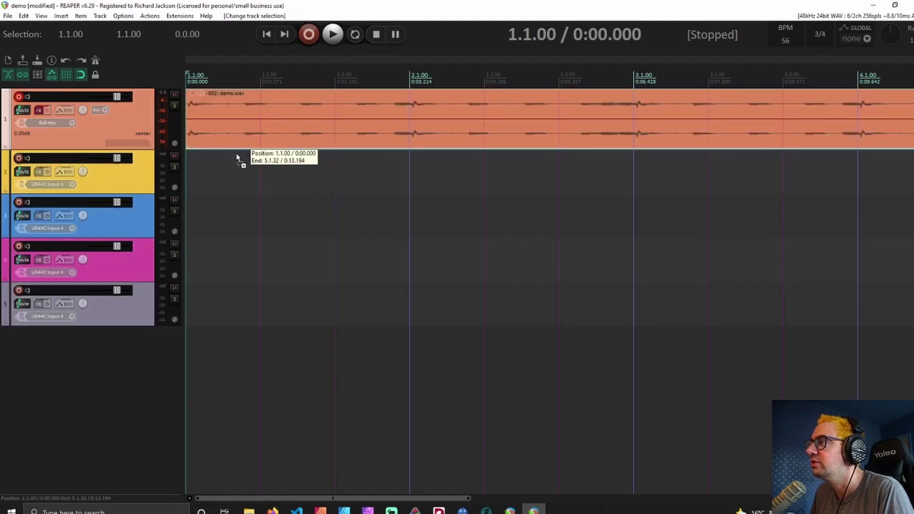
drag(241, 180, 239, 320)
click(241, 164)
- Set the track 2 copy to Stereo 3/4 and give the track 3 copy another pair
right_click(239, 125)
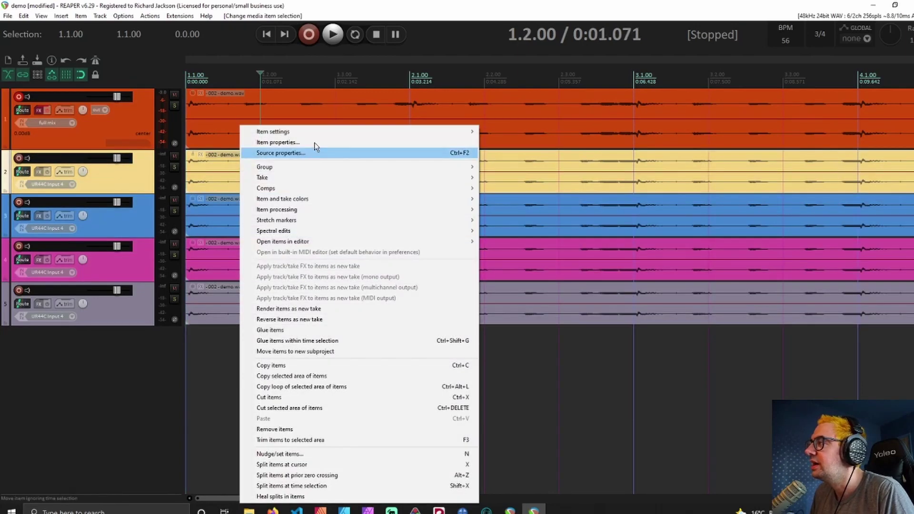
mouse_move(327, 139)
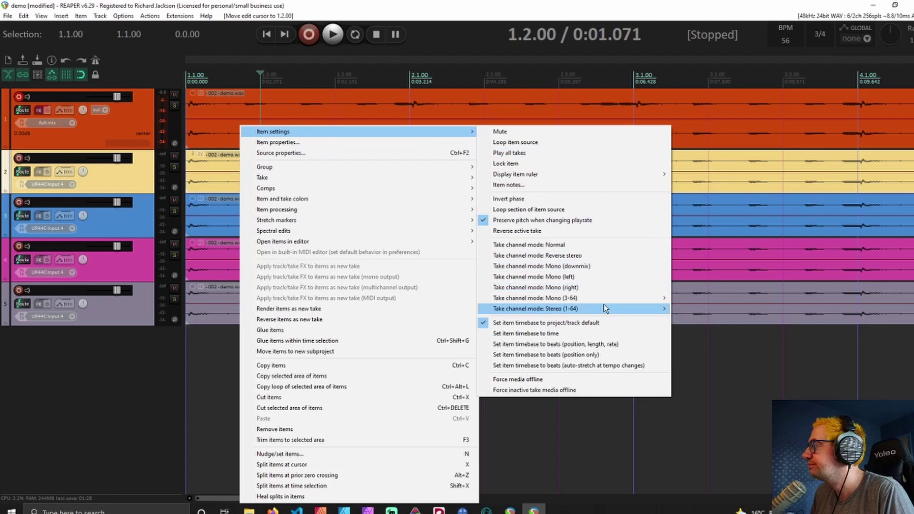
mouse_move(605, 308)
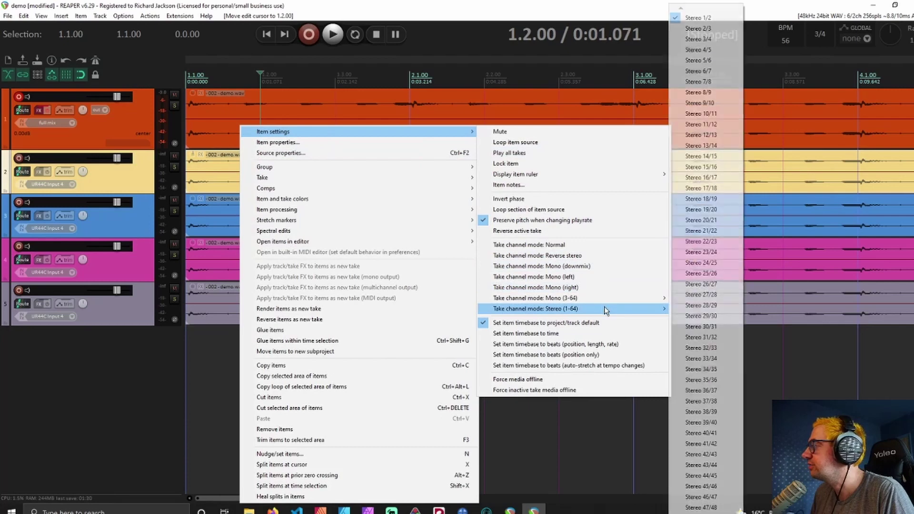
click(693, 39)
right_click(213, 226)
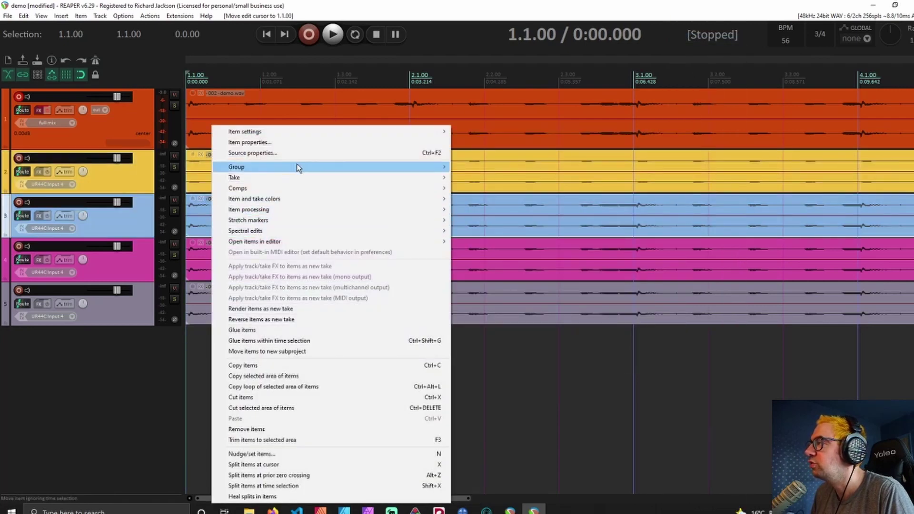
mouse_move(349, 230)
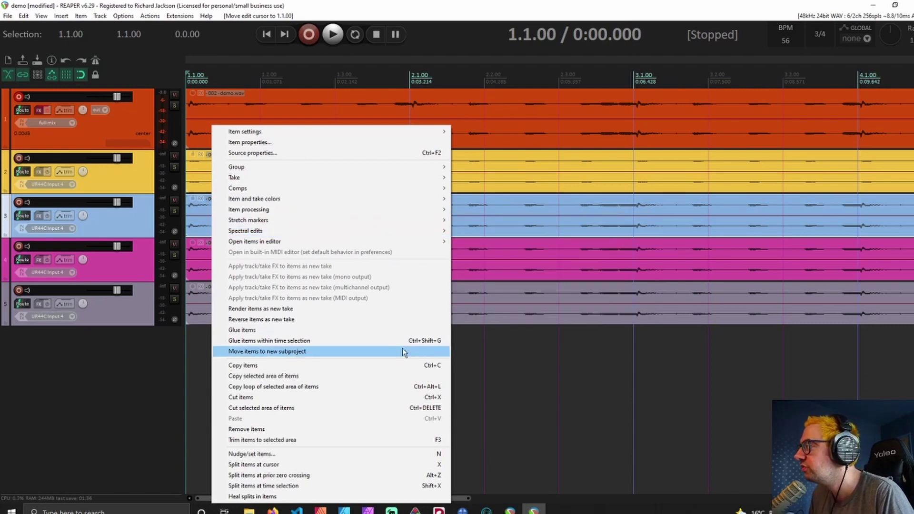
mouse_move(369, 133)
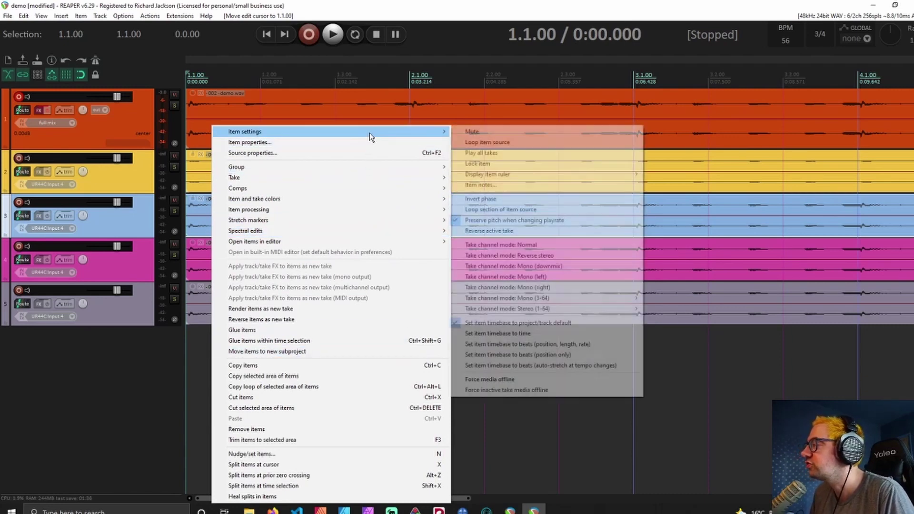
mouse_move(536, 181)
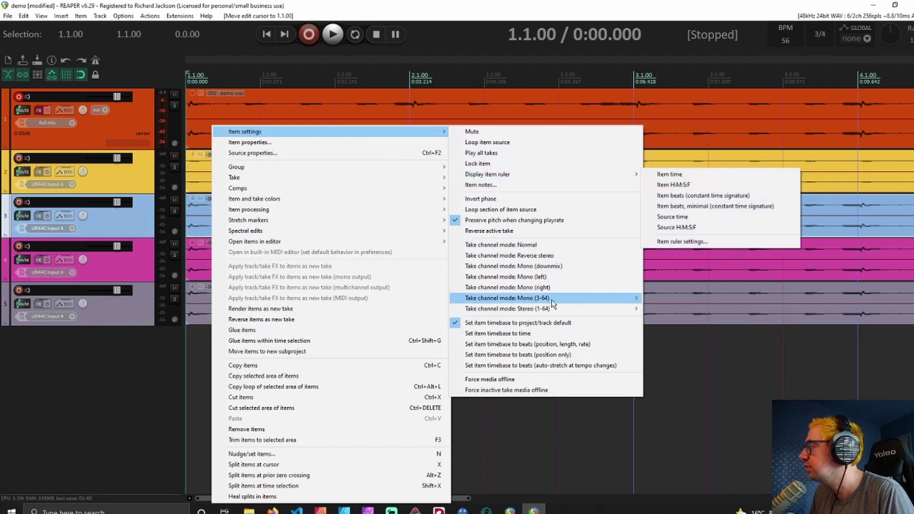
mouse_move(559, 312)
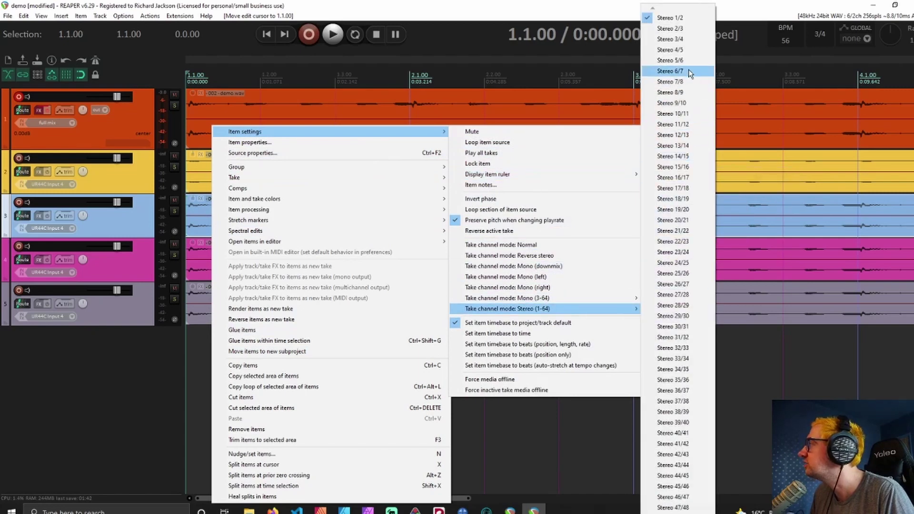
click(689, 53)
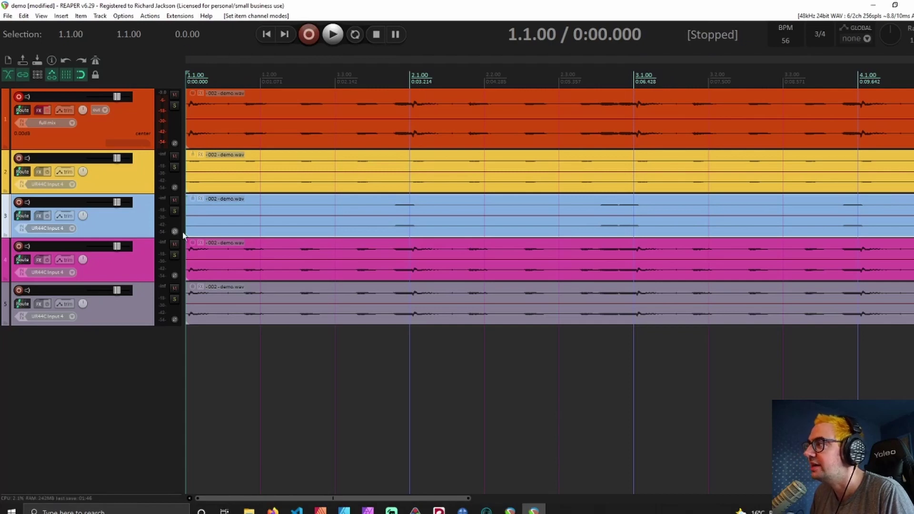
- Set the lower copies to Stereo 7/8 and the track 5 copy to Stereo 9/10
drag(184, 235, 250, 268)
right_click(249, 271)
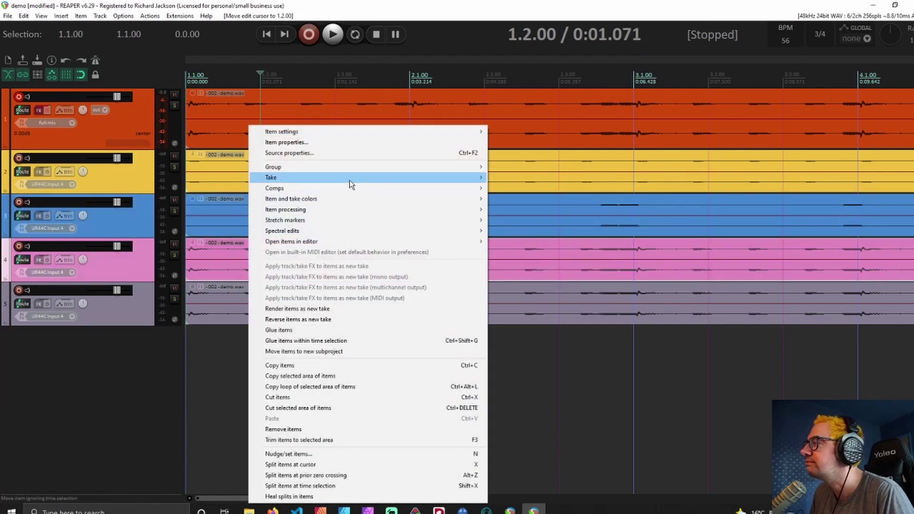
mouse_move(422, 129)
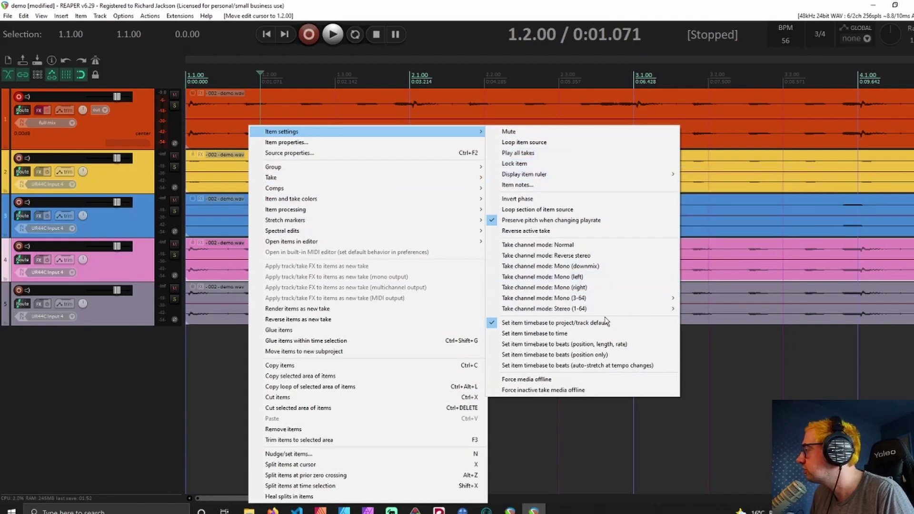
mouse_move(661, 308)
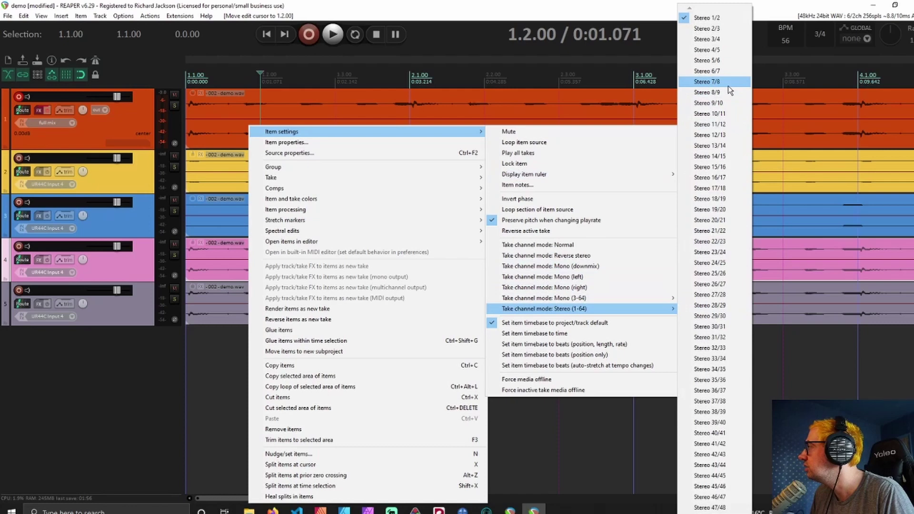
click(706, 82)
click(238, 320)
right_click(239, 328)
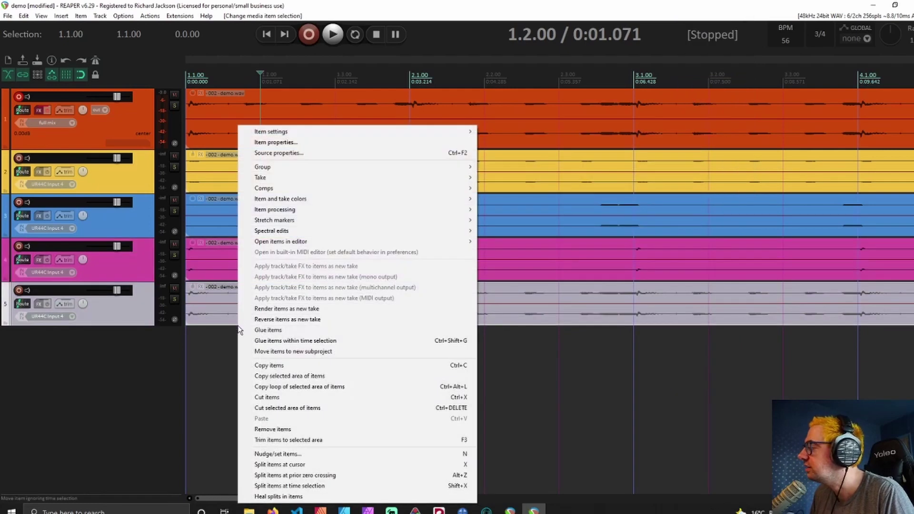
mouse_move(306, 131)
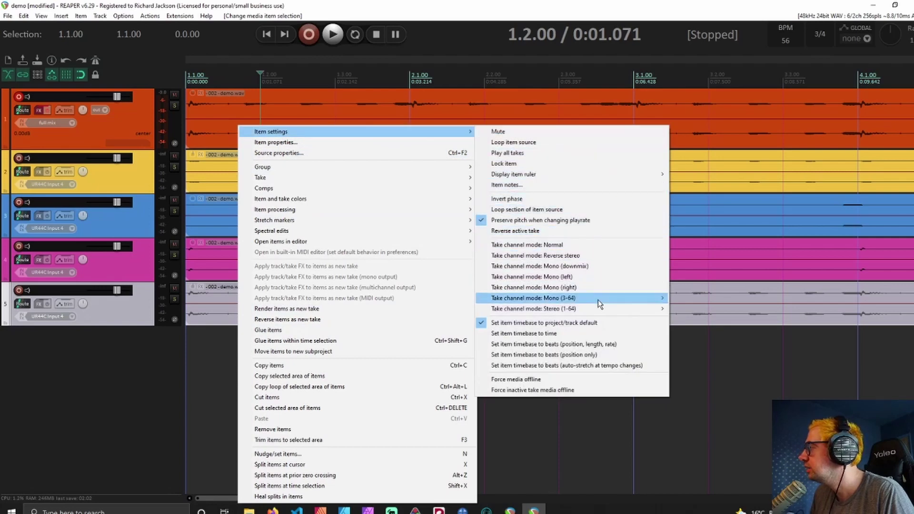
mouse_move(598, 307)
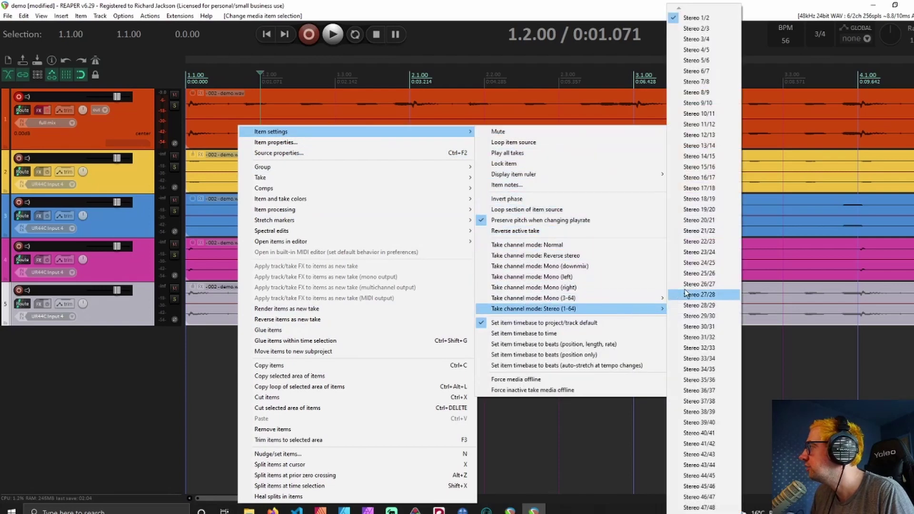
click(708, 104)
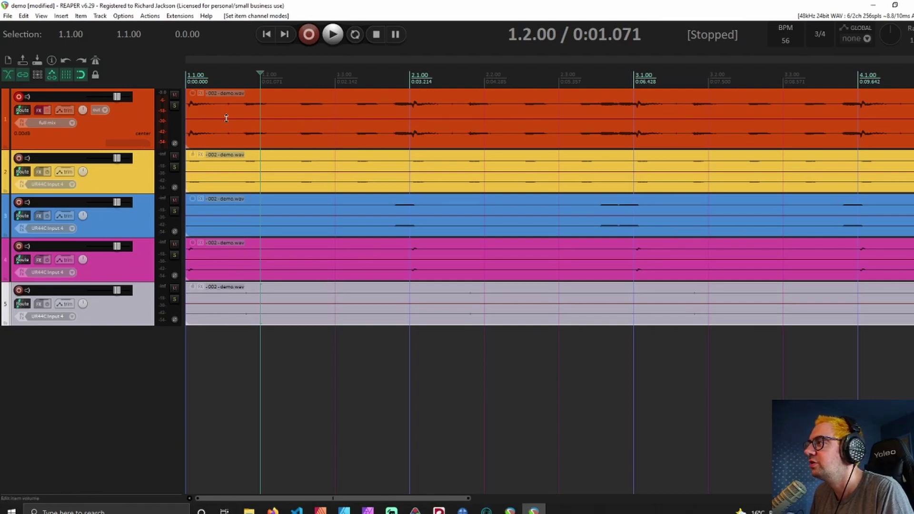
- Mute the full-mix track 1 and play the project from the start
click(73, 113)
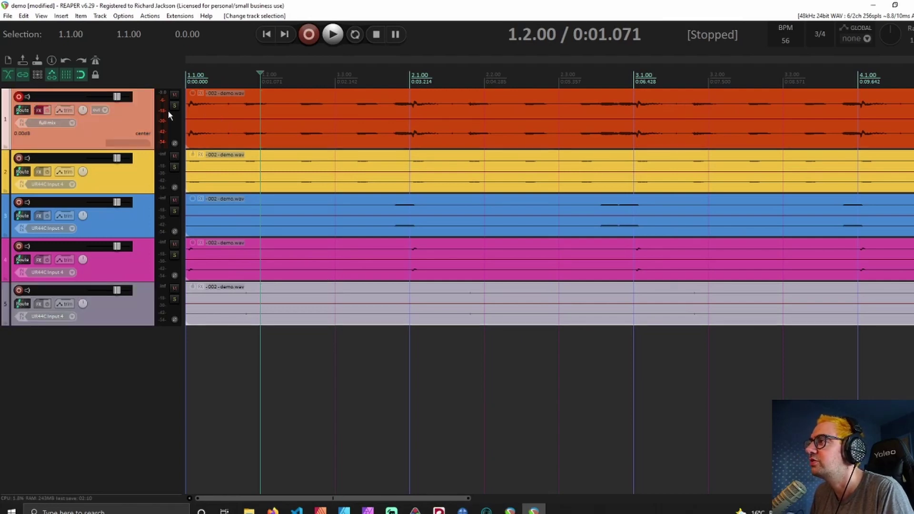
click(173, 97)
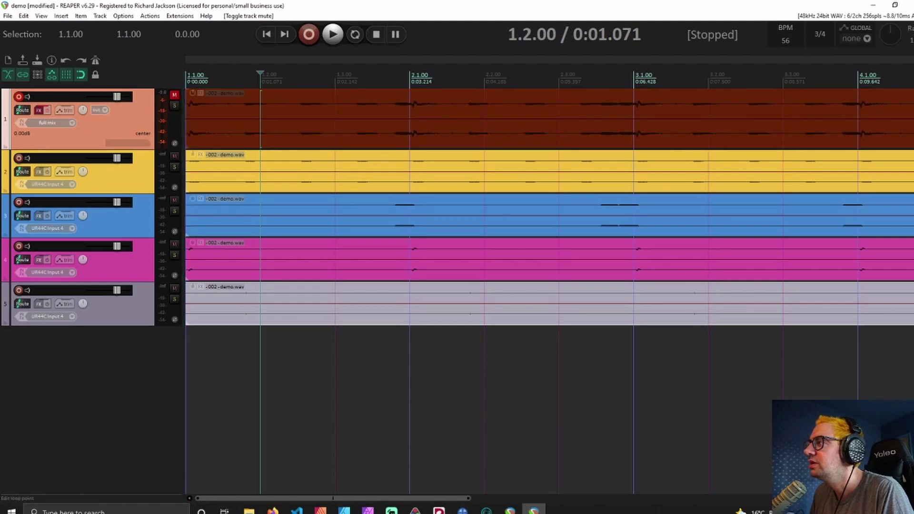
click(189, 79)
key(space)
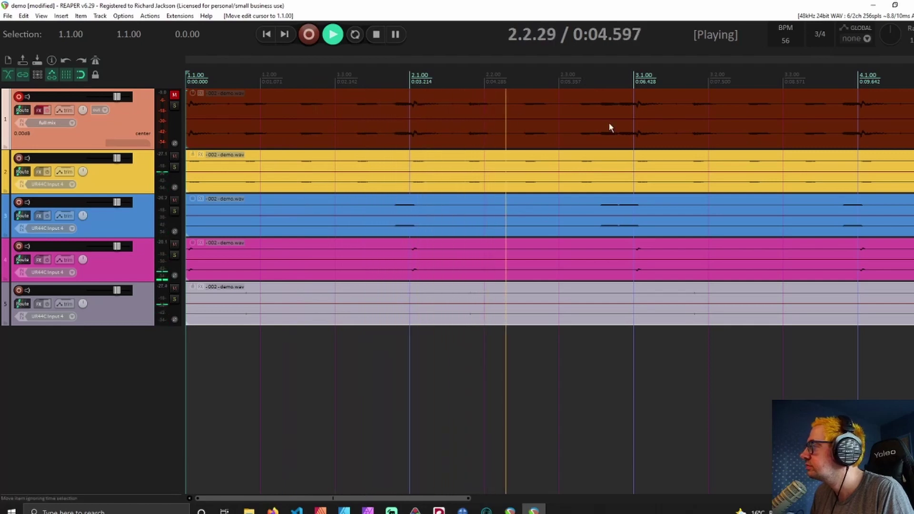
key(space)
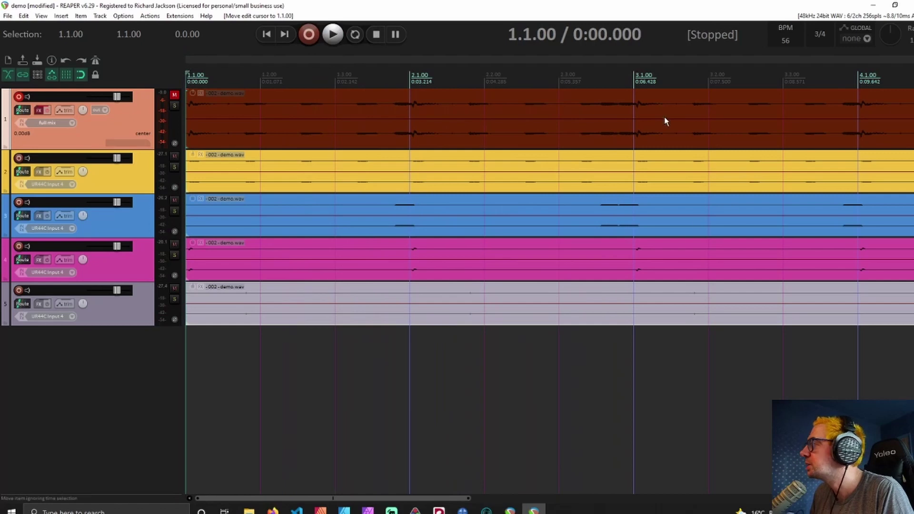
- Split track 2's recording at bar 3, loop the first two bars, and save
click(627, 158)
key(s)
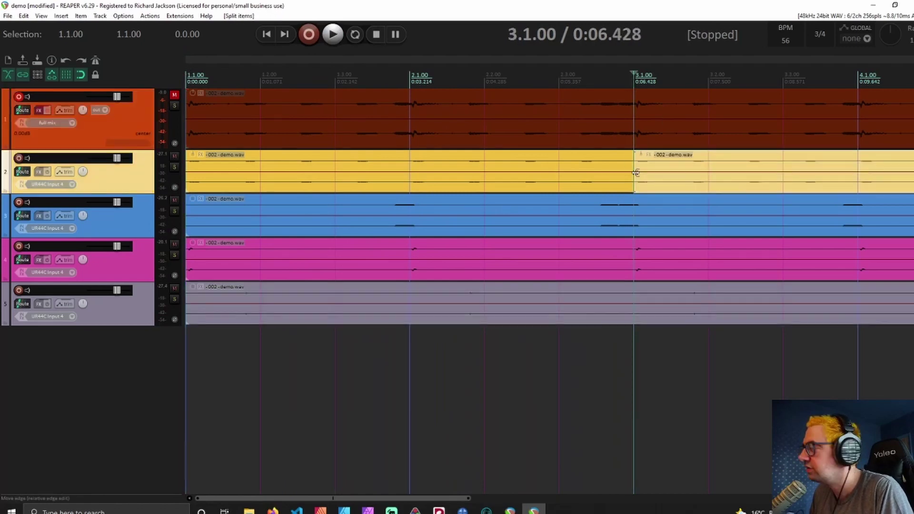
double_click(607, 178)
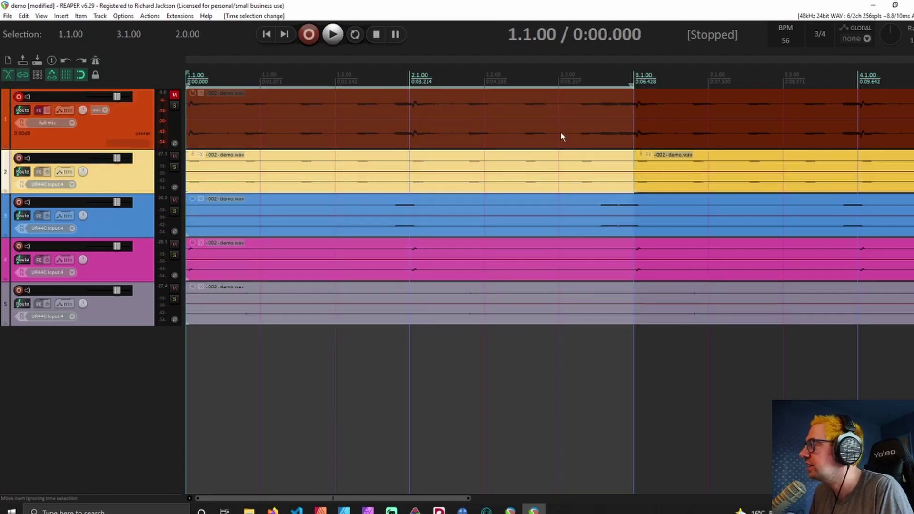
key(r)
key(ctrl+s)
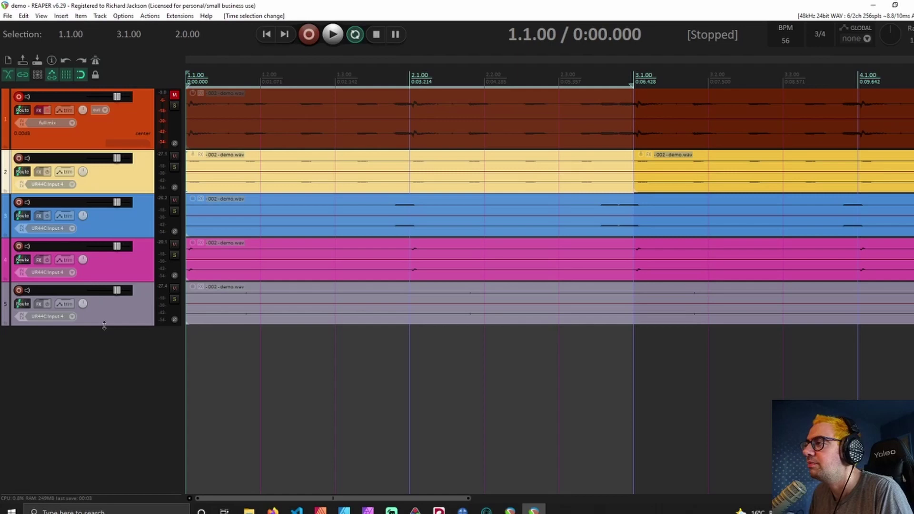
- Play the loop, raise track 5 to +12 dB, and audition by muting and unmuting tracks 2–4
key(space)
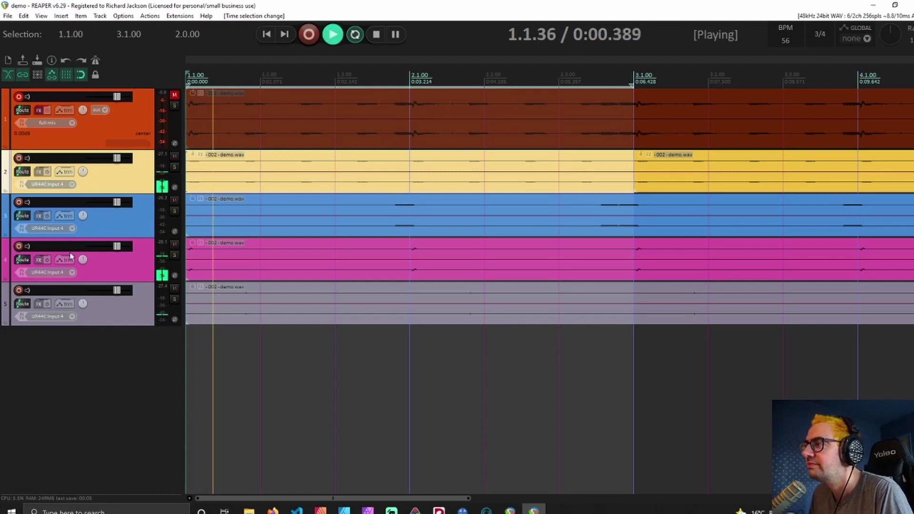
click(173, 154)
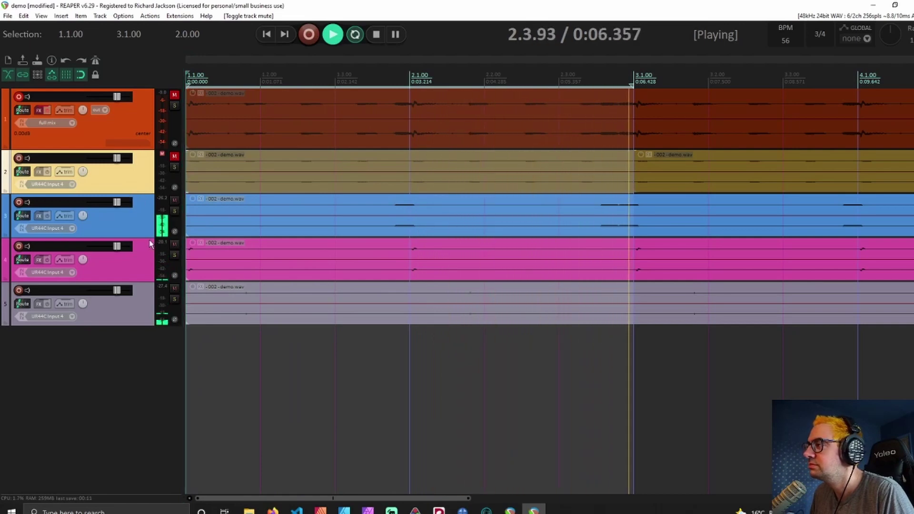
drag(117, 290, 136, 294)
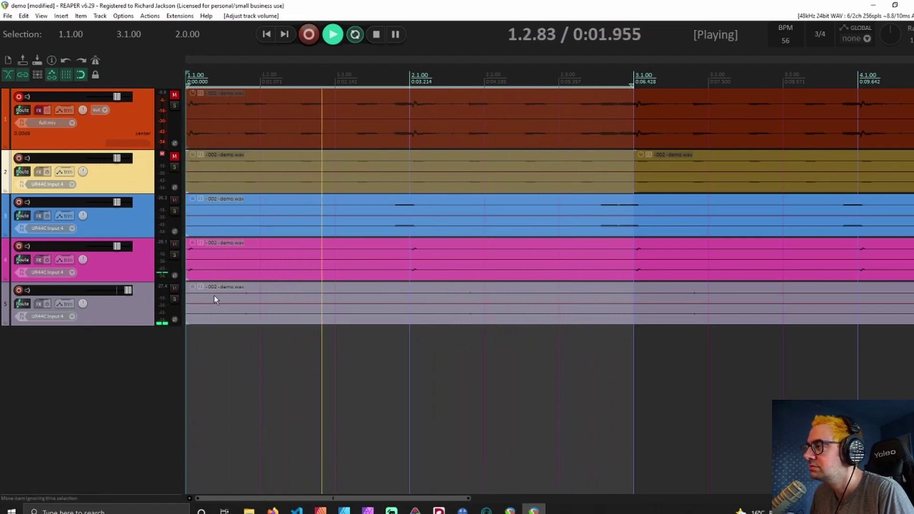
click(175, 200)
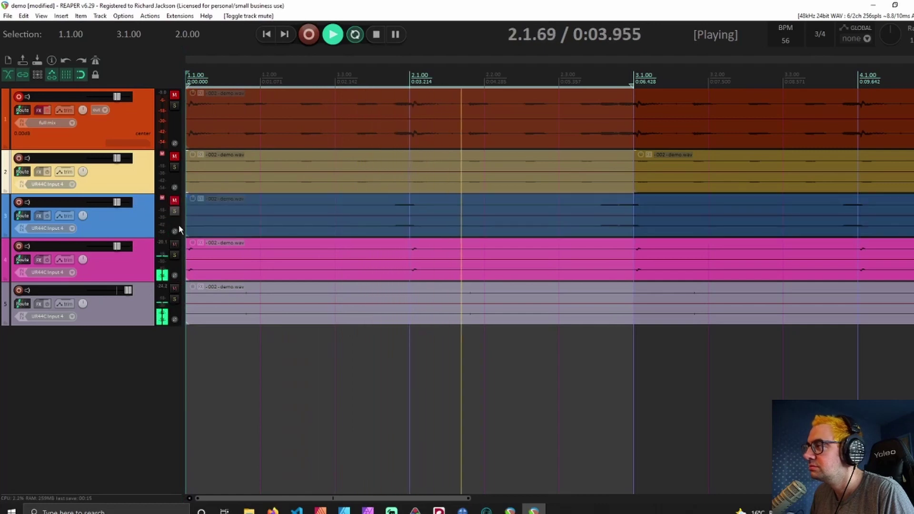
click(174, 245)
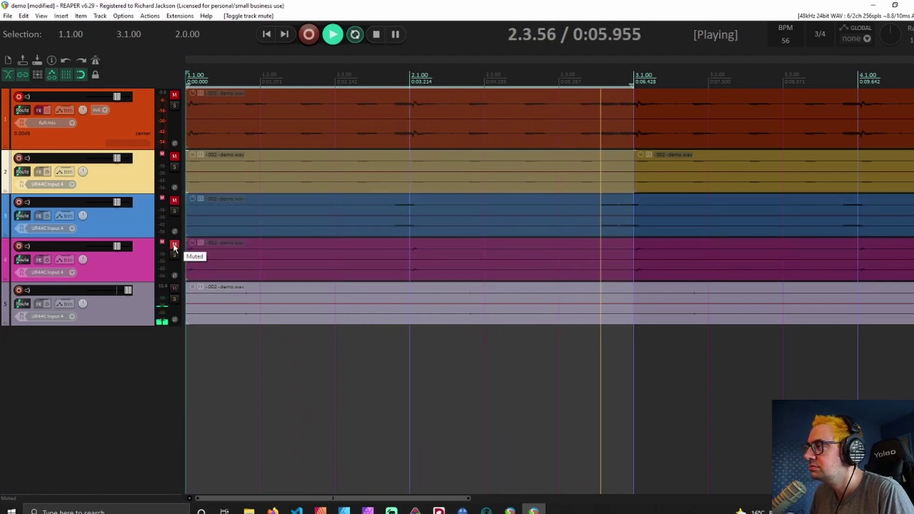
click(174, 244)
click(175, 200)
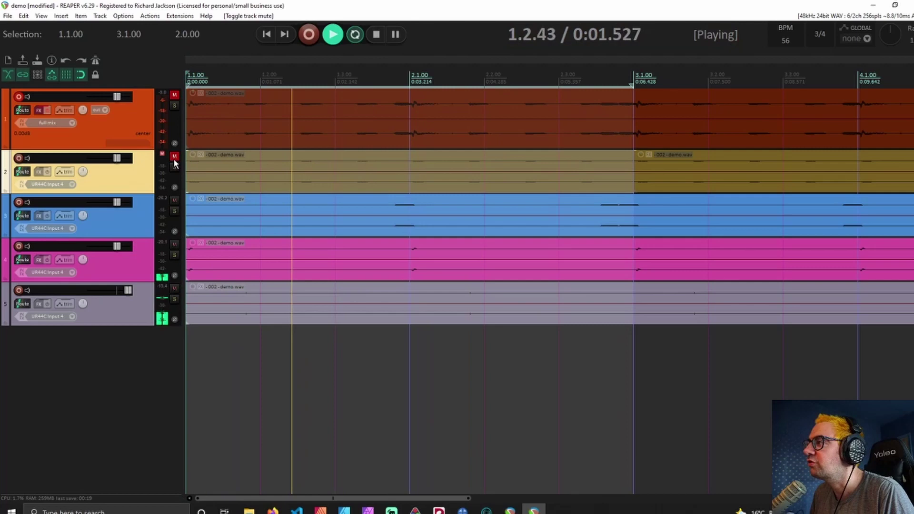
click(174, 156)
- Fade track 2's first item in up to the bar 3 split, then select tracks 4 and 5's recordings
drag(188, 152, 628, 147)
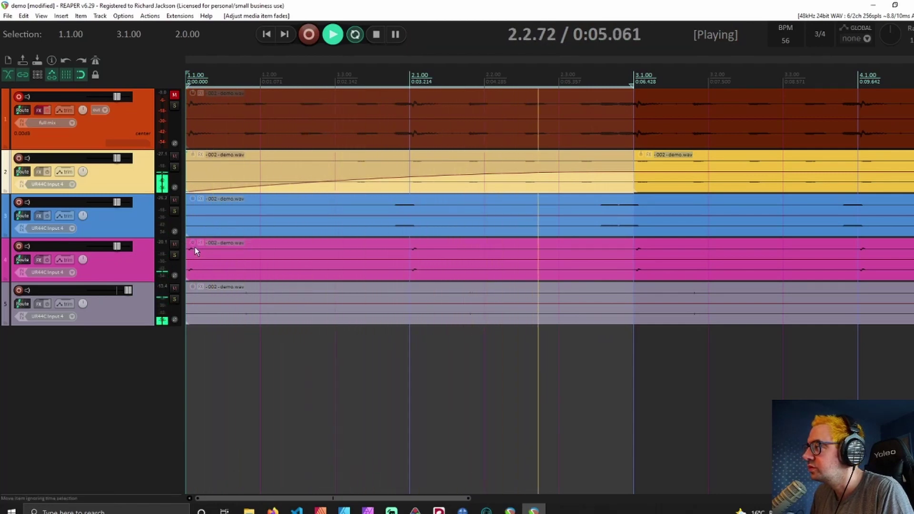
key(space)
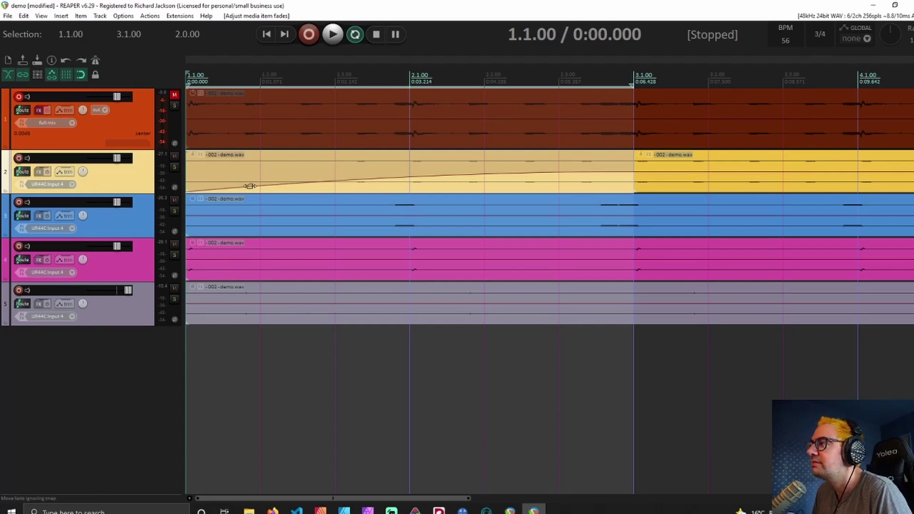
drag(316, 190, 318, 190)
click(313, 219)
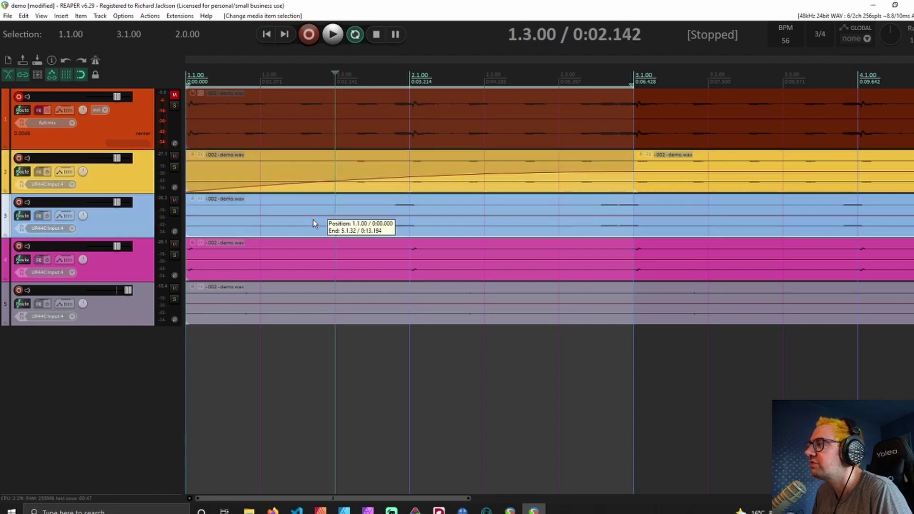
click(313, 264)
click(314, 308)
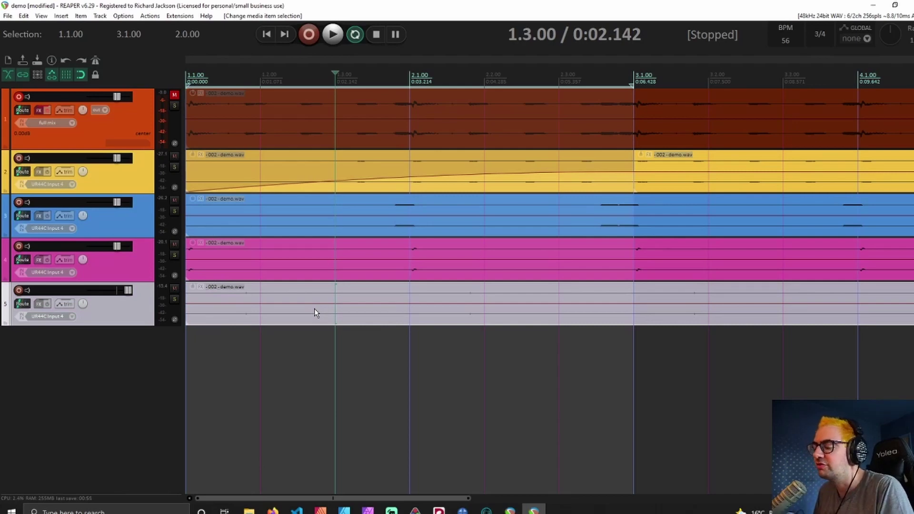
- Render track 5 to a stereo stem track, then delete the stem's item and remove the track
key(ctrl+alt+shift+r)
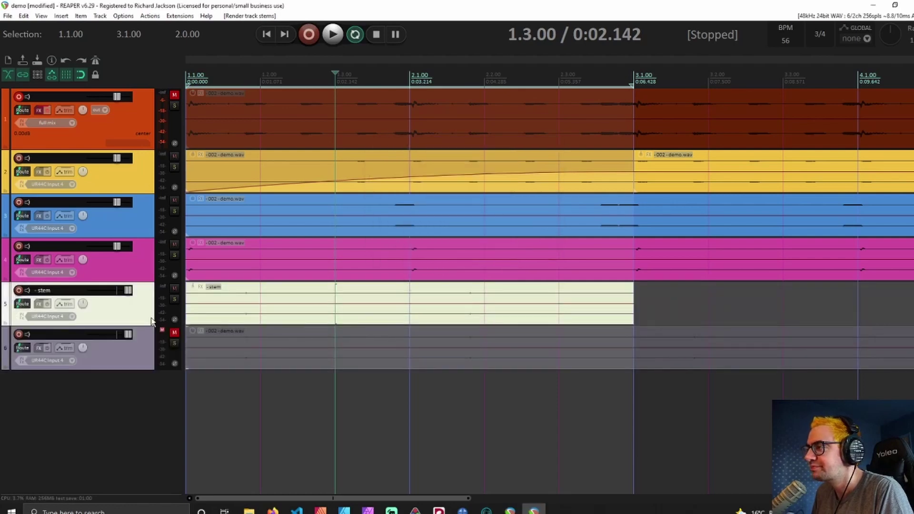
drag(148, 317, 146, 370)
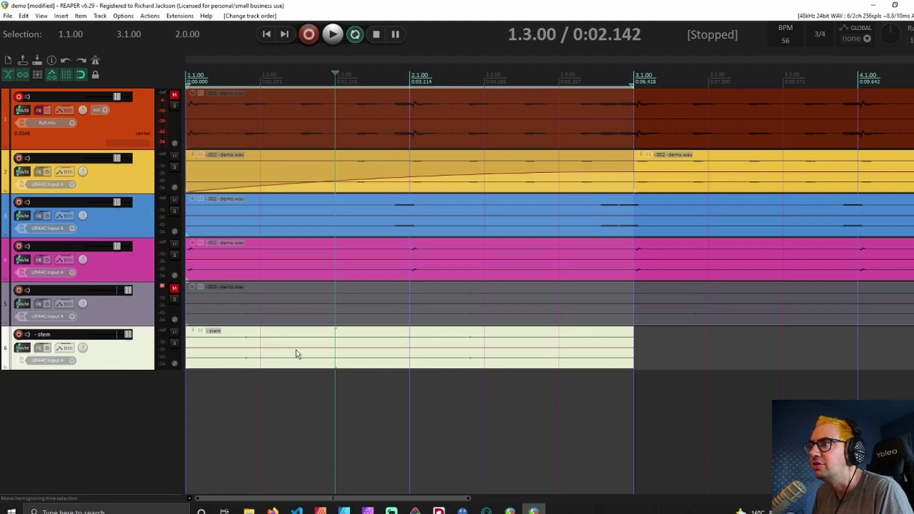
click(257, 358)
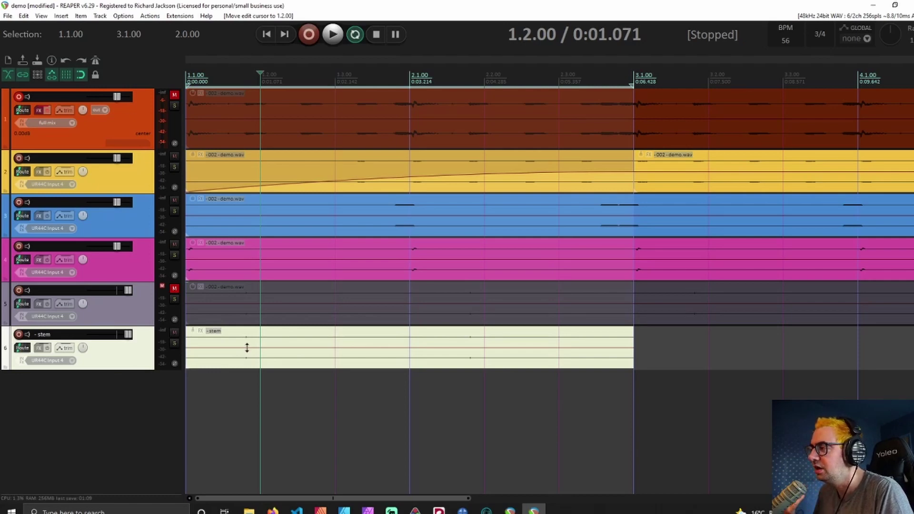
click(271, 341)
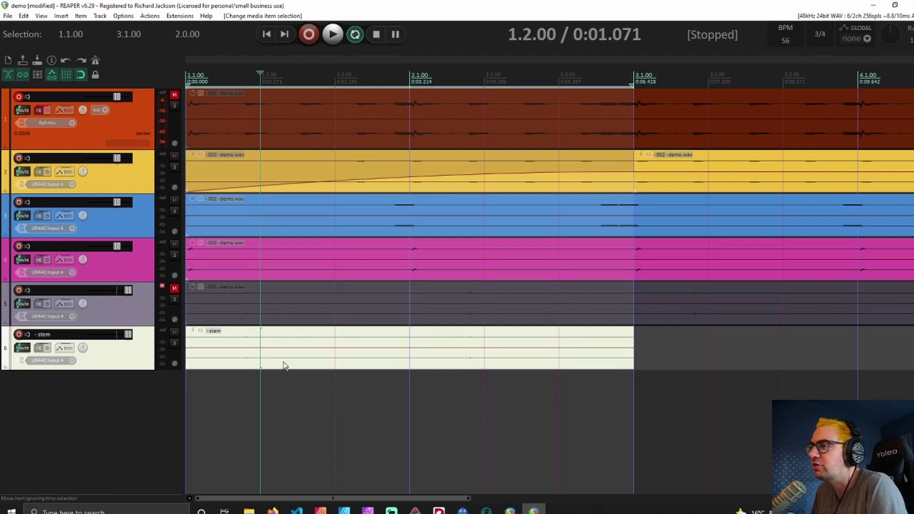
key(Delete)
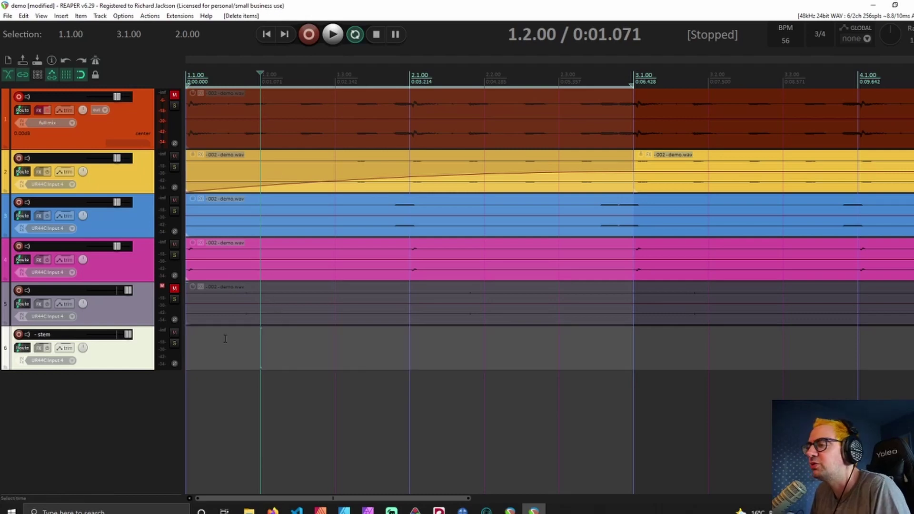
right_click(131, 364)
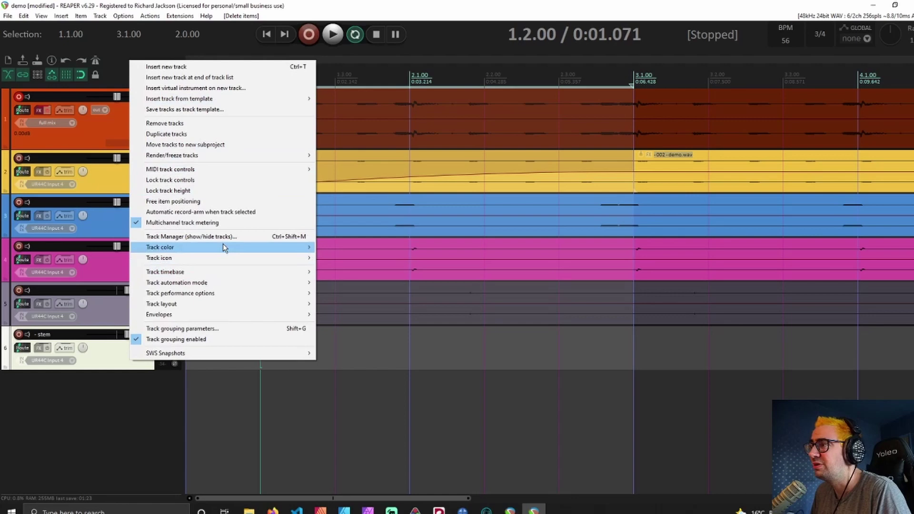
click(226, 124)
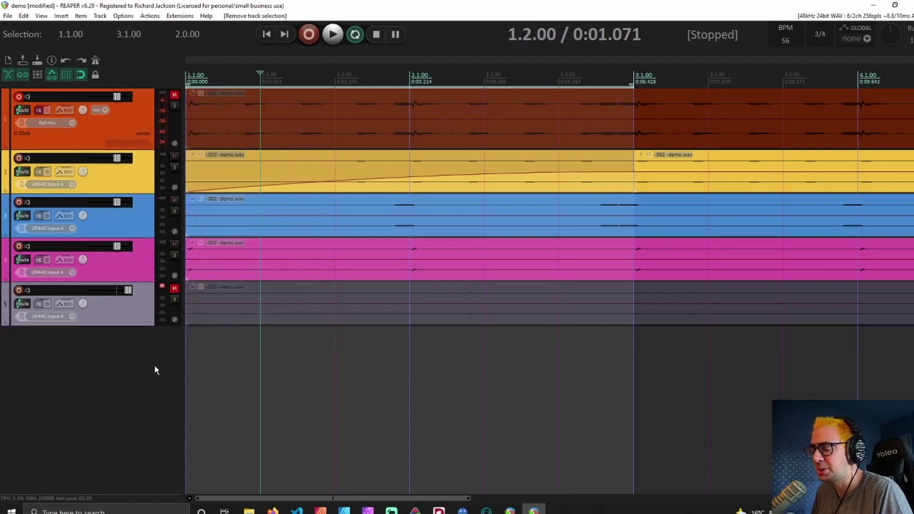
- Save the project and close track 1's FX chain
key(ctrl+s)
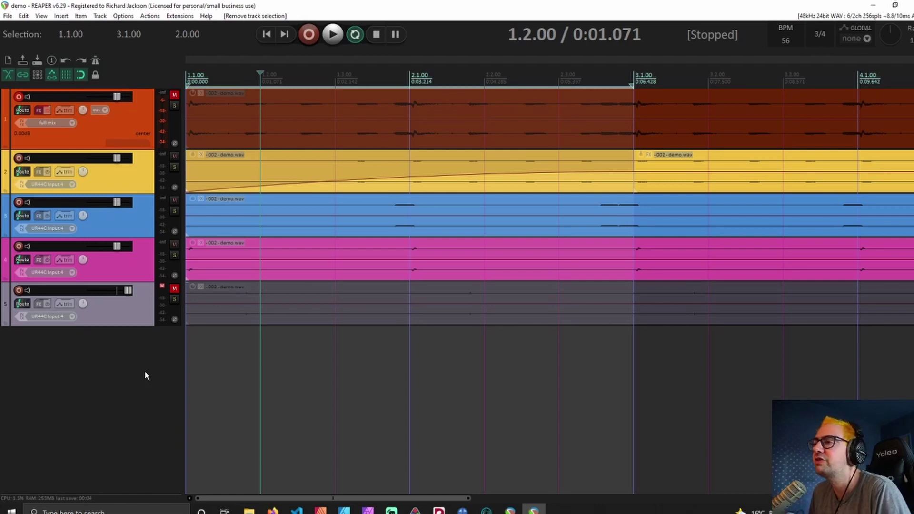
key(Escape)
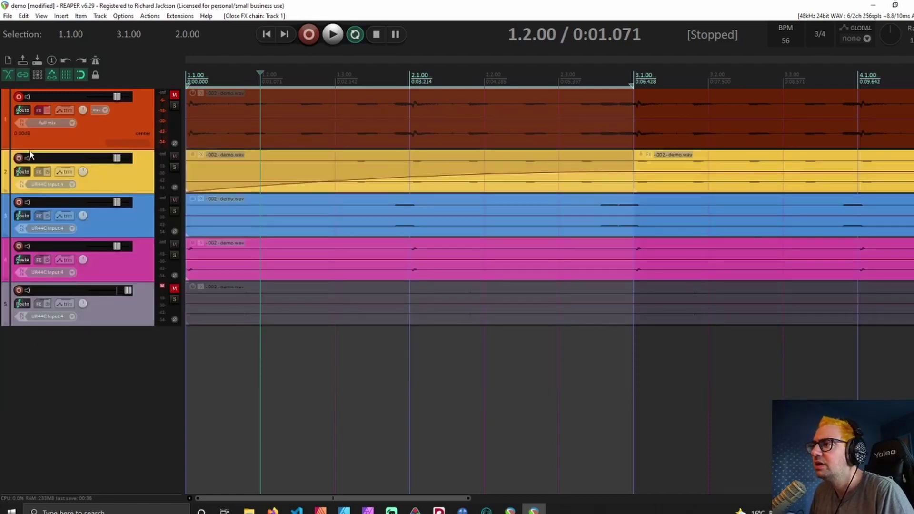
- Open track 2's record-arm context menu, then dismiss it
right_click(19, 159)
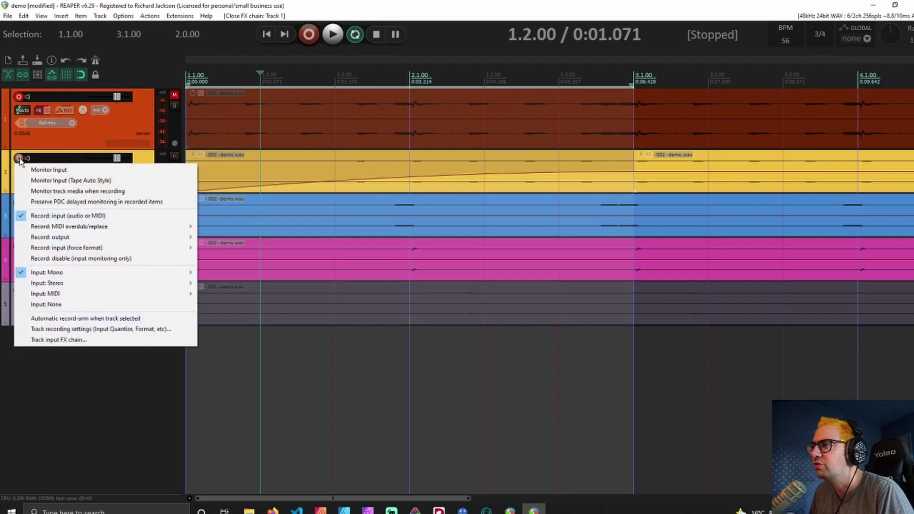
click(87, 419)
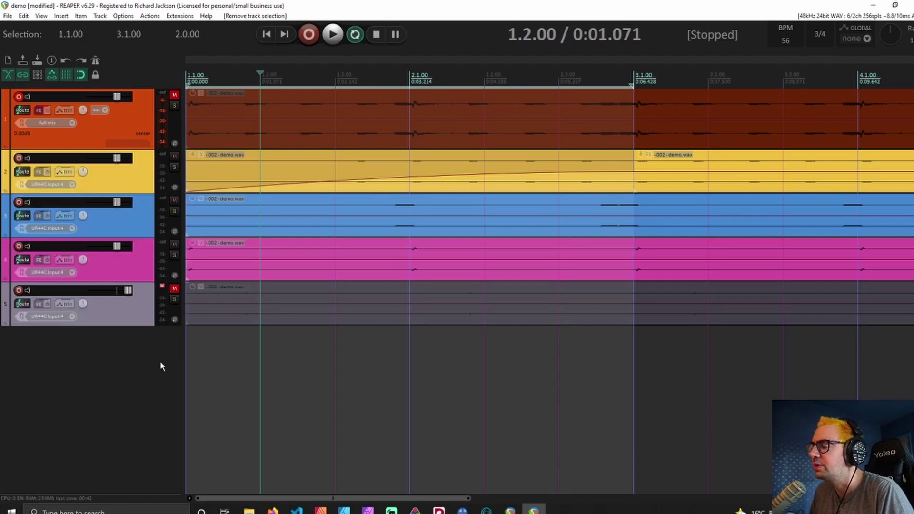